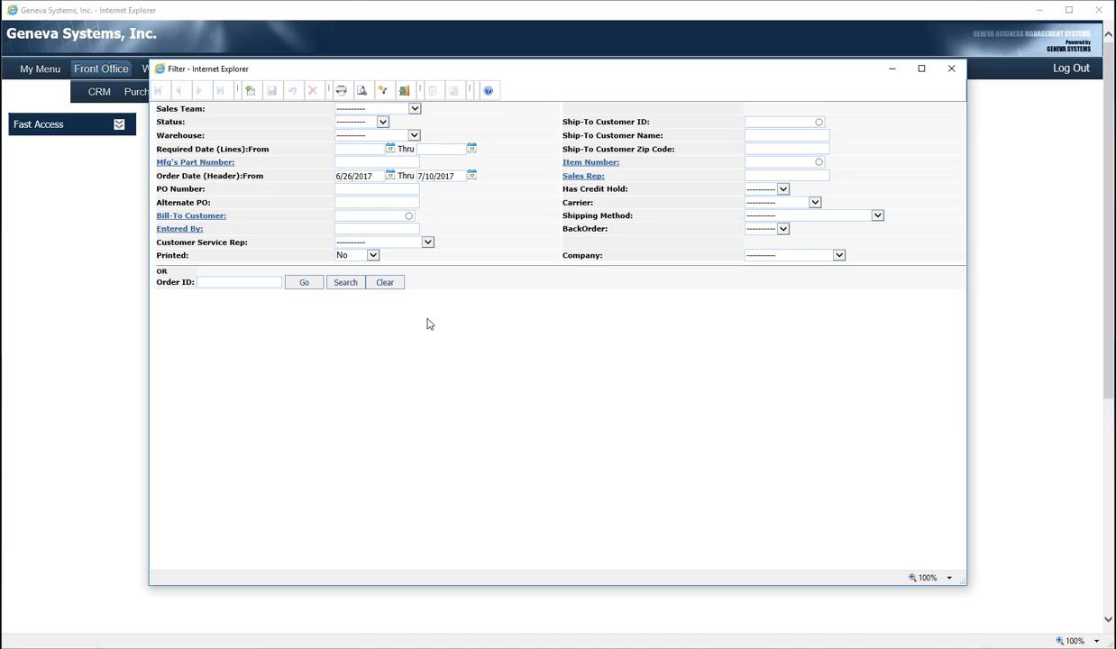
- Search the sales orders and open the quote related to the third order in the results
{"action": "left_click", "coordinate": [342, 286]}
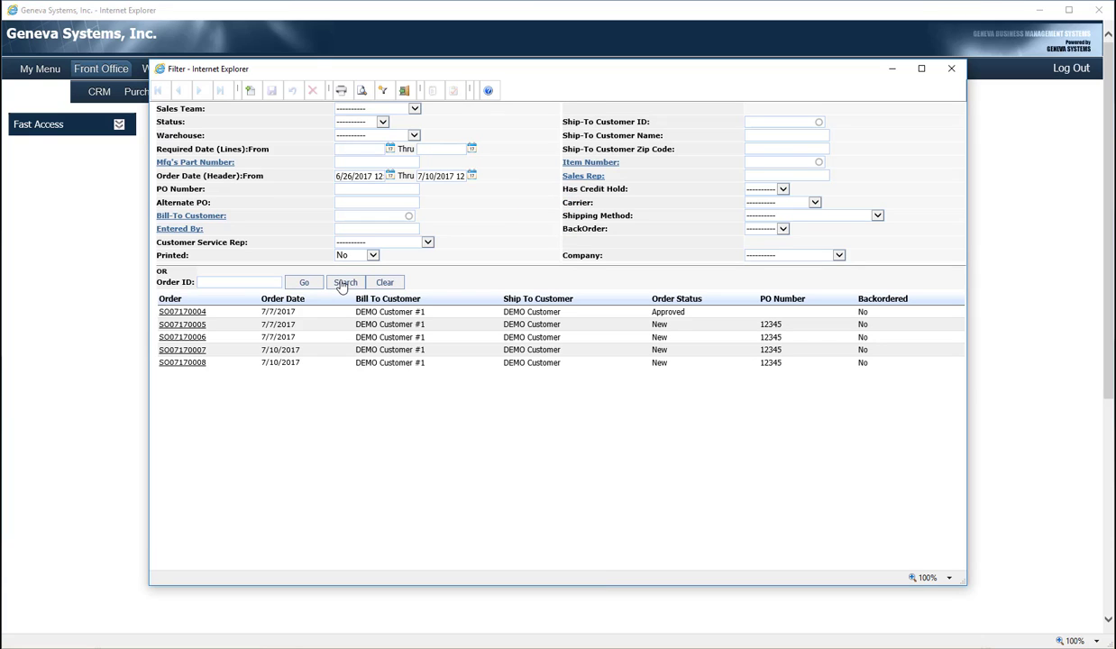
{"action": "left_click", "coordinate": [191, 337]}
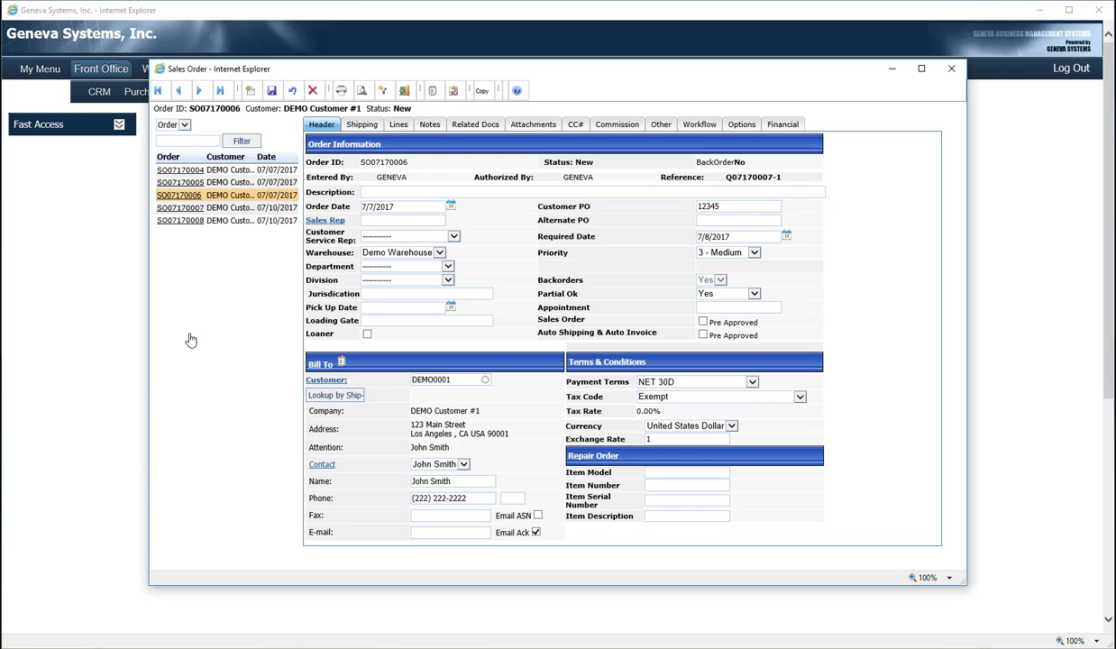
{"action": "left_click", "coordinate": [470, 127]}
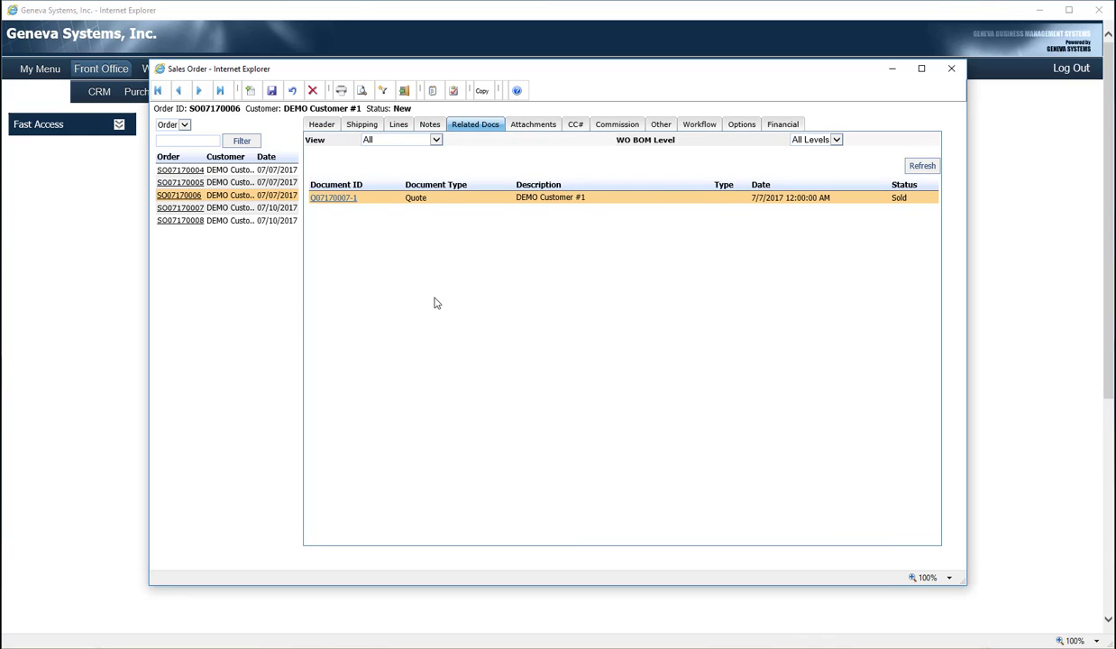
{"action": "left_click", "coordinate": [332, 199]}
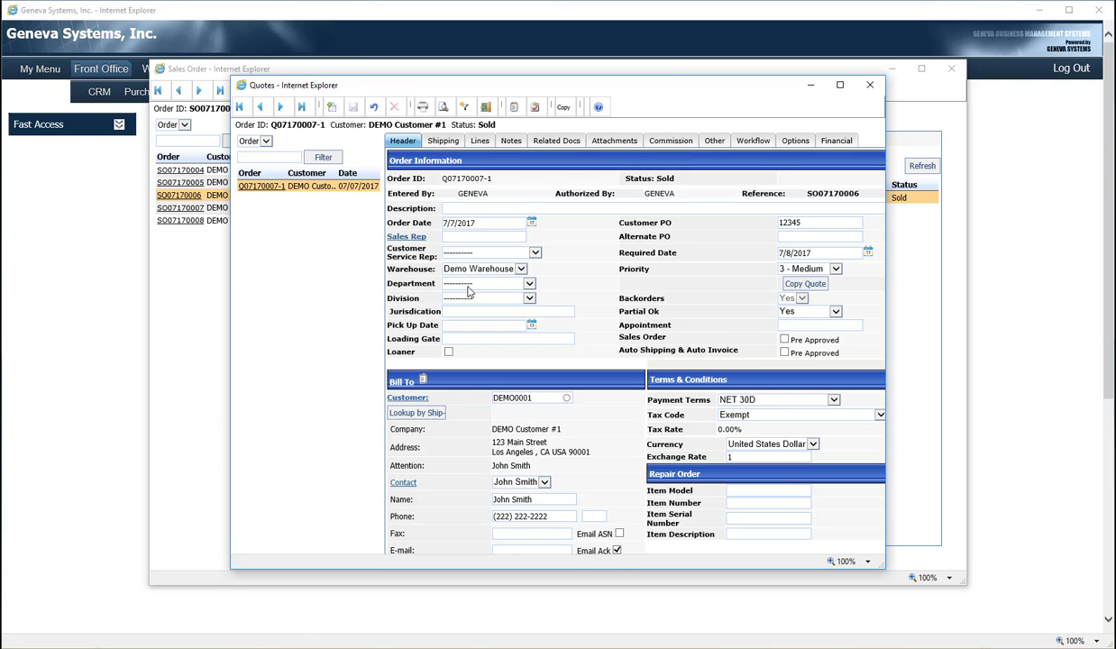
- Review the quote's shipping details and item lines, and close the quote
{"action": "left_click_drag", "start_coordinate": [888, 347], "coordinate": [974, 350]}
{"action": "left_click", "coordinate": [442, 144]}
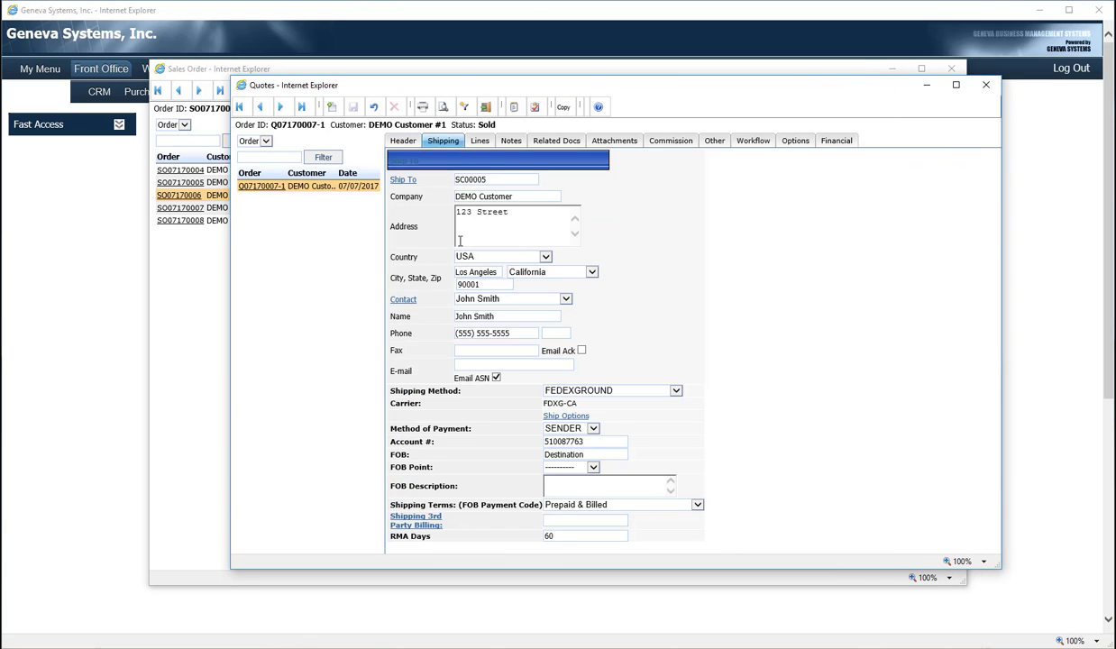
{"action": "left_click", "coordinate": [479, 140]}
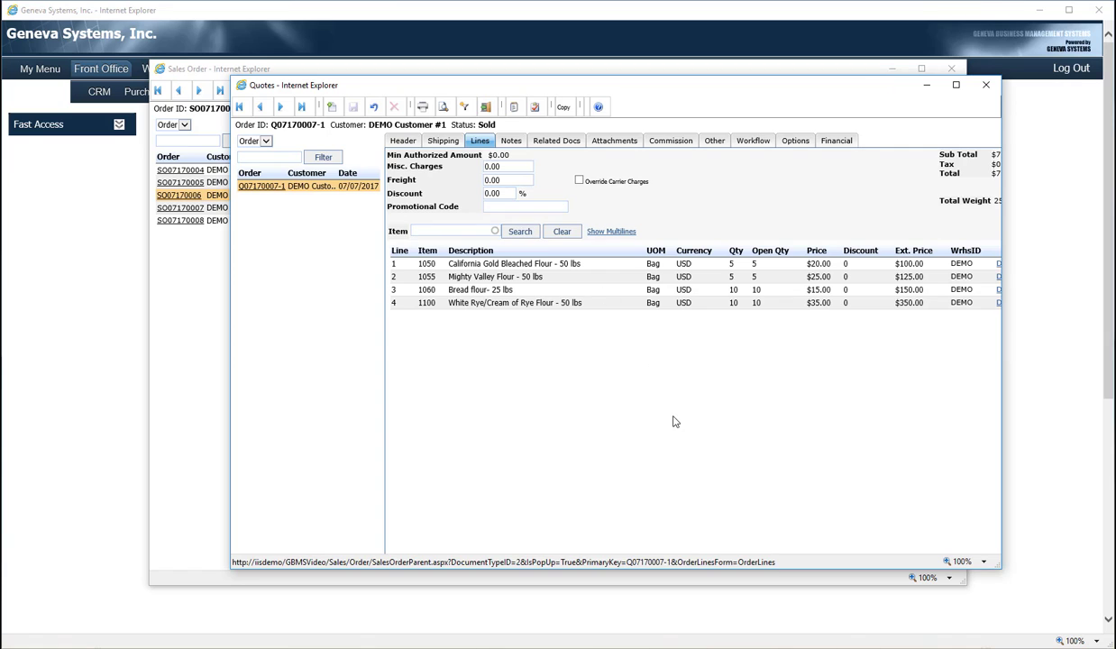
{"action": "left_click", "coordinate": [985, 85]}
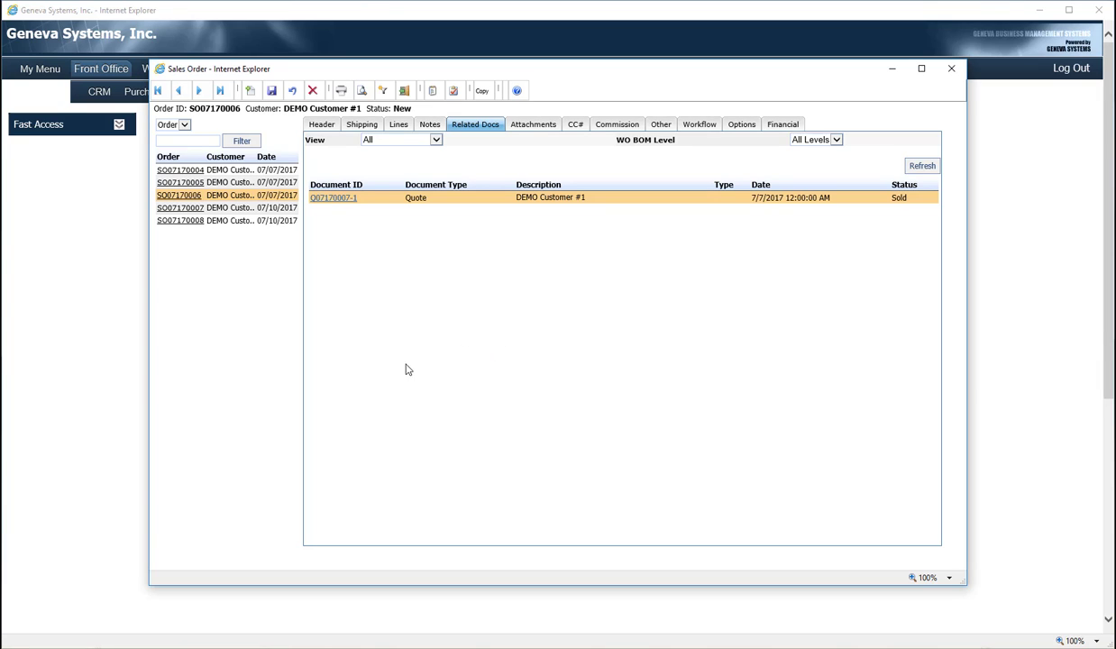
- Create a new sales order with DEMO Customer #1 as the bill-to customer
{"action": "left_click", "coordinate": [252, 93]}
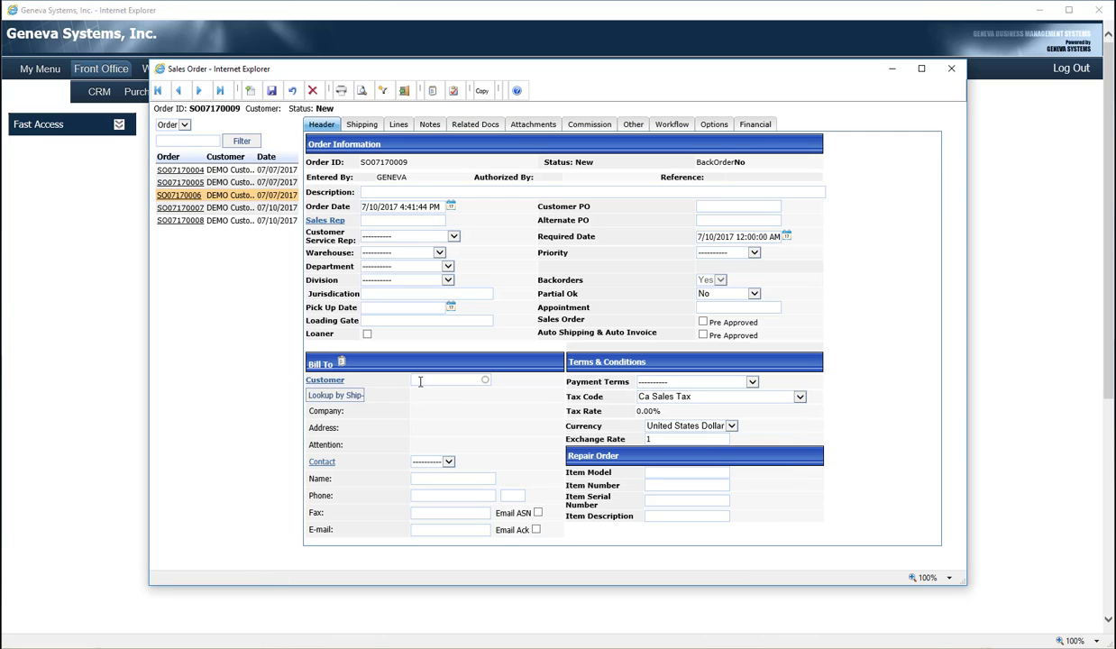
{"action": "left_click", "coordinate": [421, 381]}
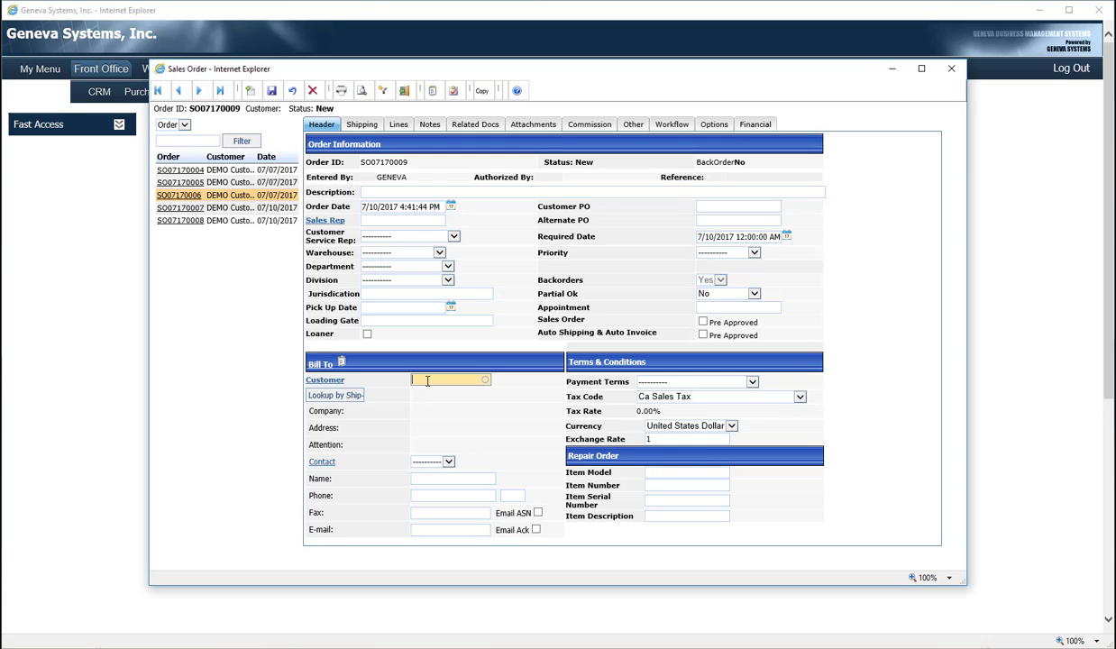
{"action": "type", "text": "demo"}
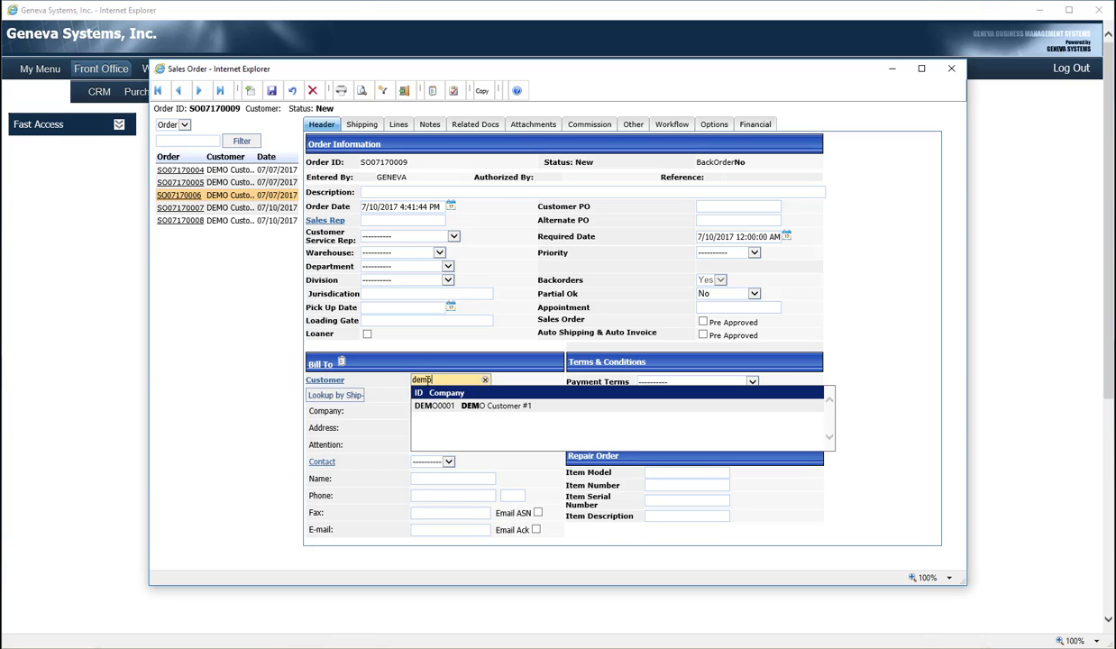
{"action": "left_click", "coordinate": [451, 408]}
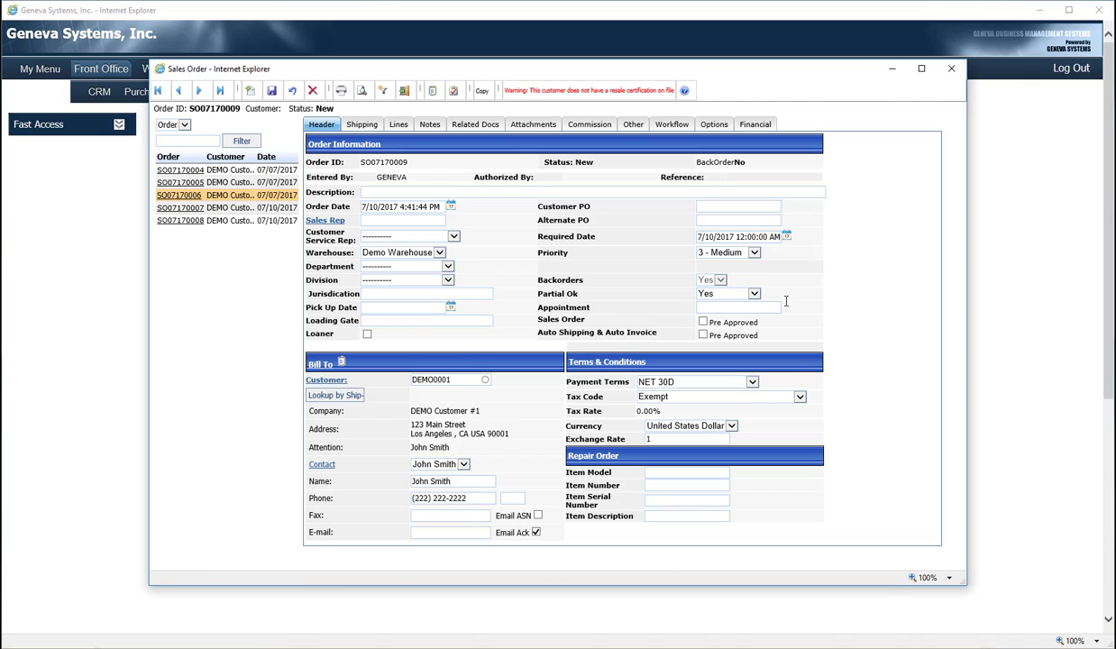
- Enter the customer's PO number, check the shipping details and save the new sales order
{"action": "left_click", "coordinate": [748, 208]}
{"action": "type", "text": "12345"}
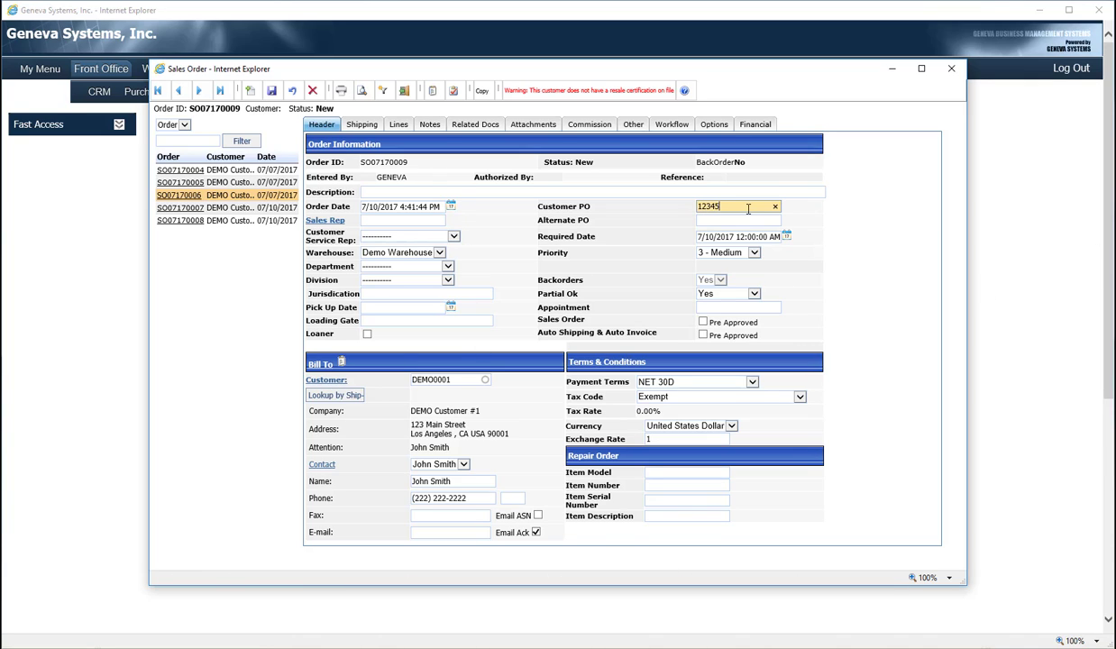
{"action": "left_click", "coordinate": [358, 125]}
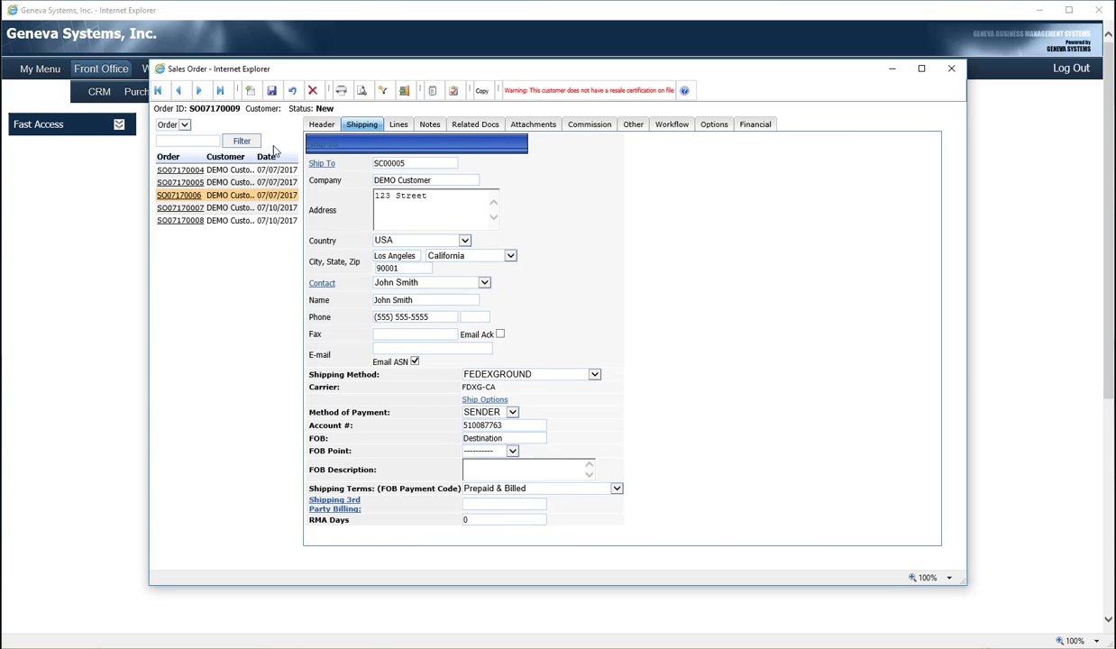
{"action": "left_click", "coordinate": [271, 92]}
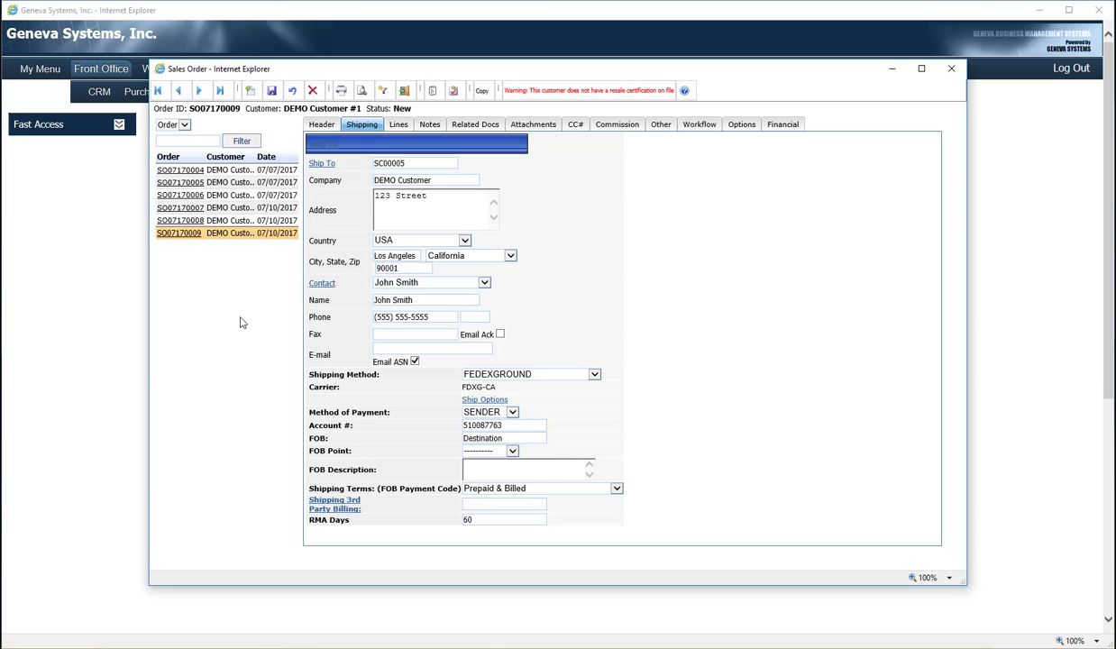
- Add order line 1 for item 1050, California Gold Bleached Flour - 50 lbs, with a quantity of 5, and save it
{"action": "left_click", "coordinate": [399, 125]}
{"action": "left_click", "coordinate": [372, 277]}
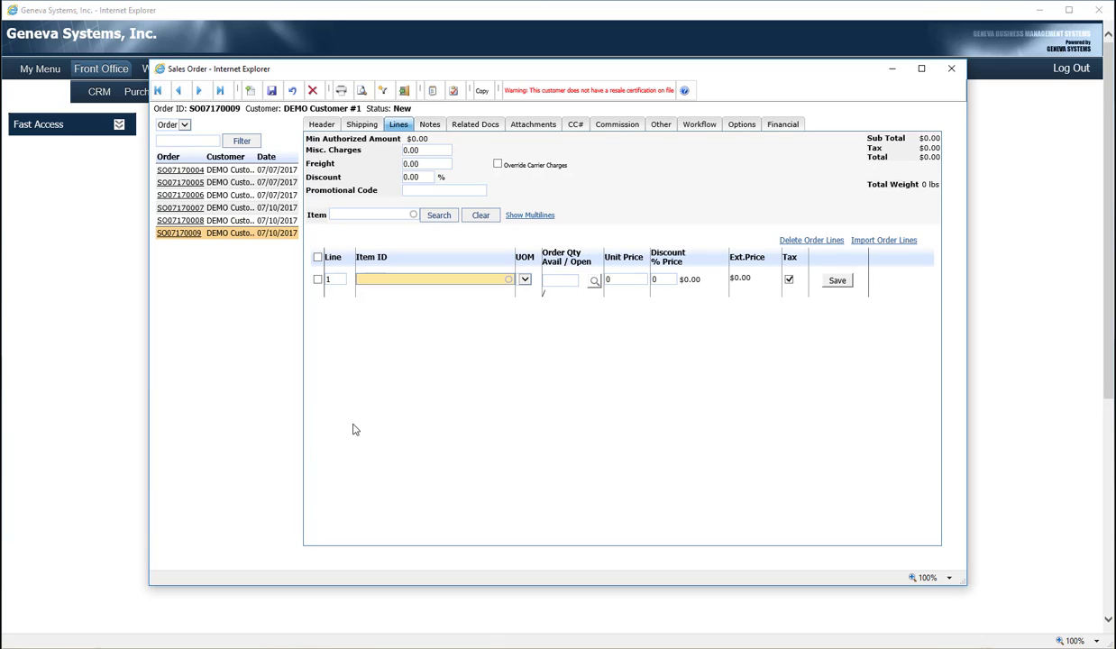
{"action": "type", "text": "10"}
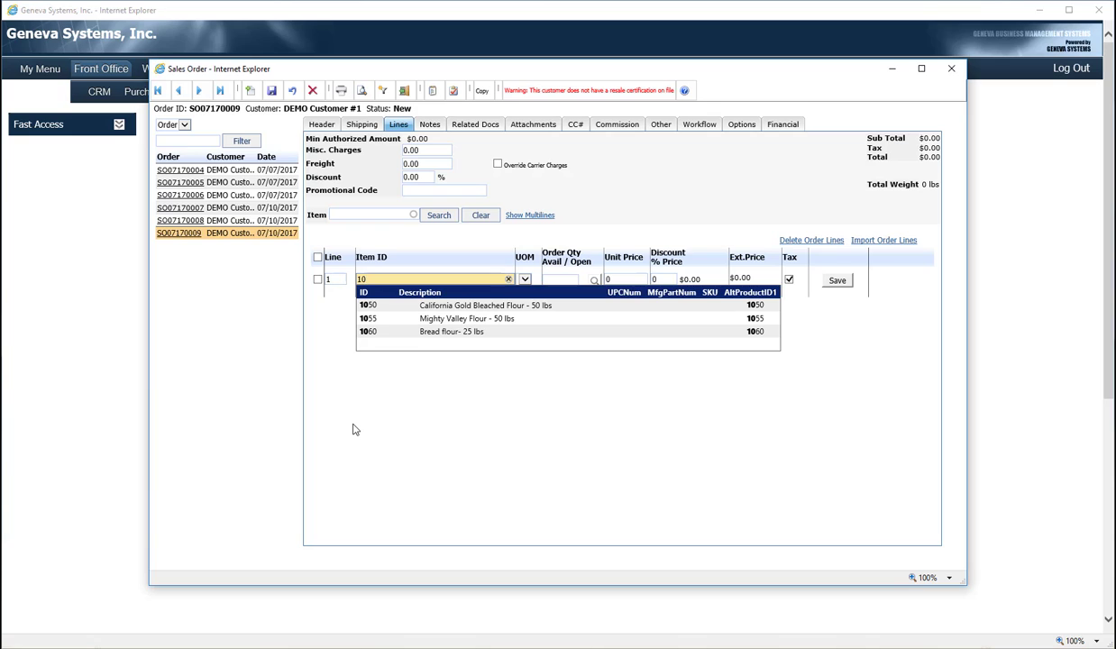
{"action": "type", "text": "50"}
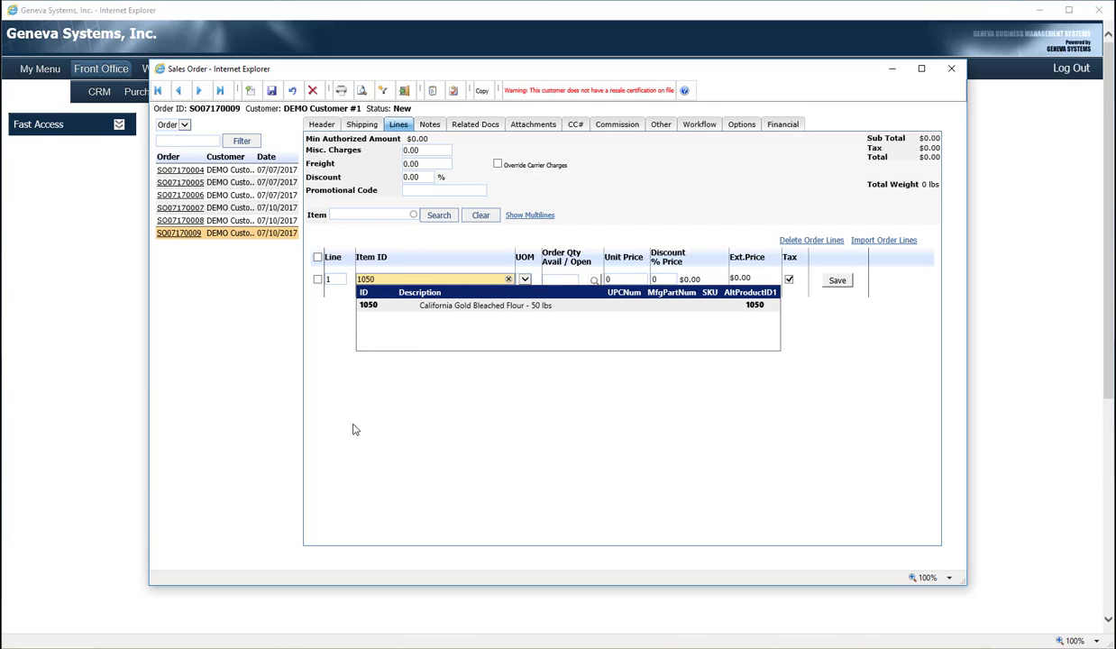
{"action": "left_click", "coordinate": [407, 306]}
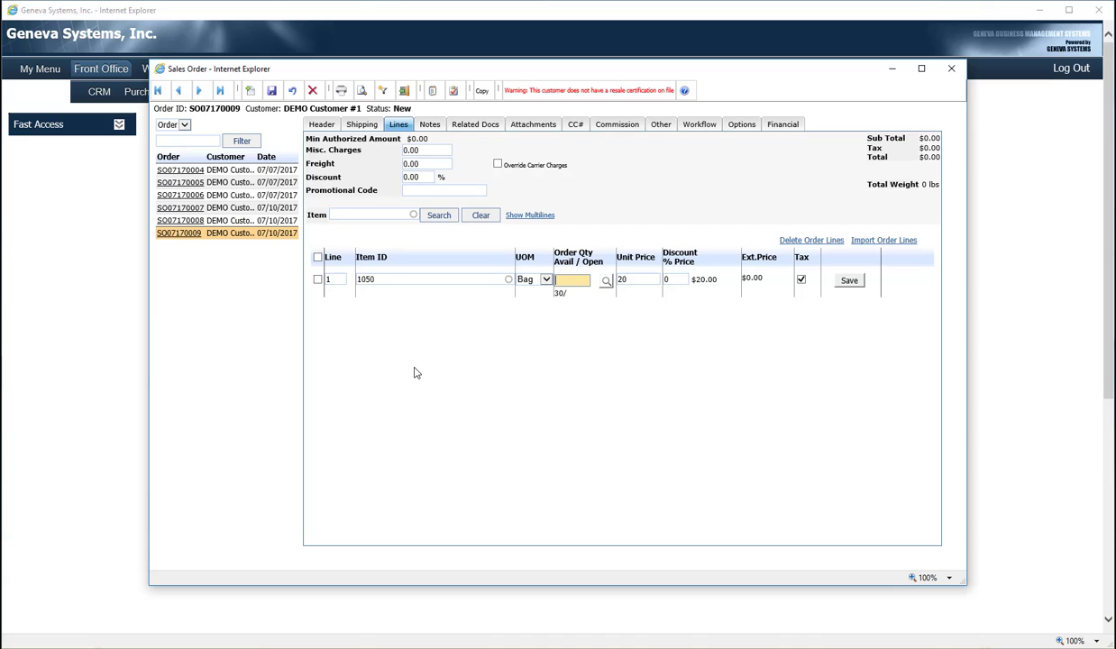
{"action": "type", "text": "5"}
{"action": "key", "text": "Tab"}
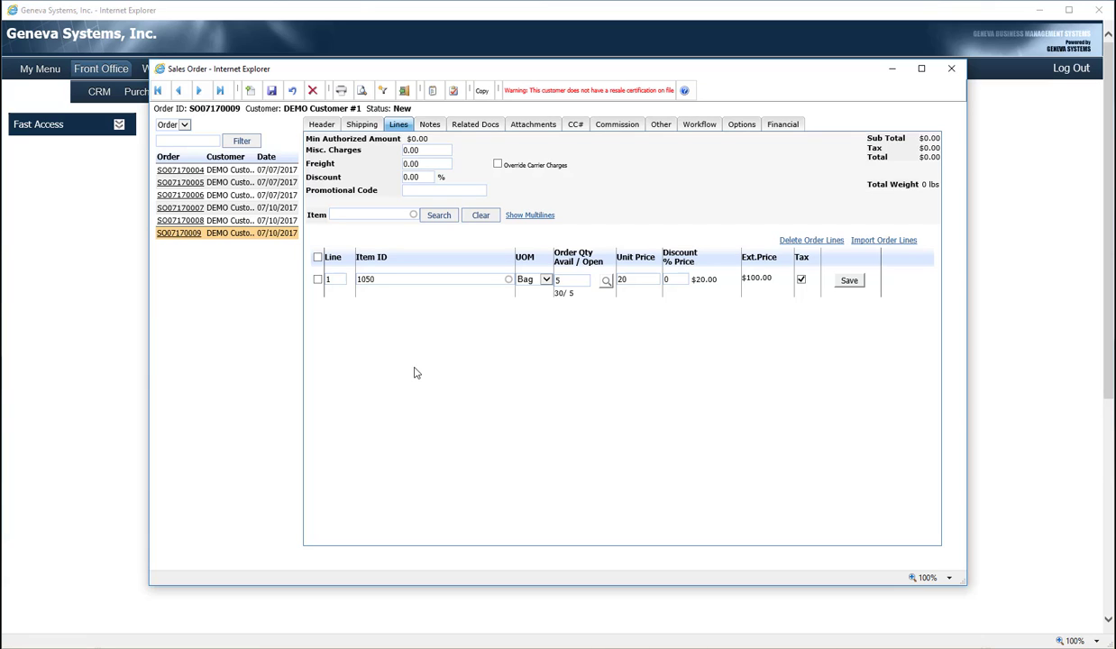
{"action": "left_click", "coordinate": [181, 235]}
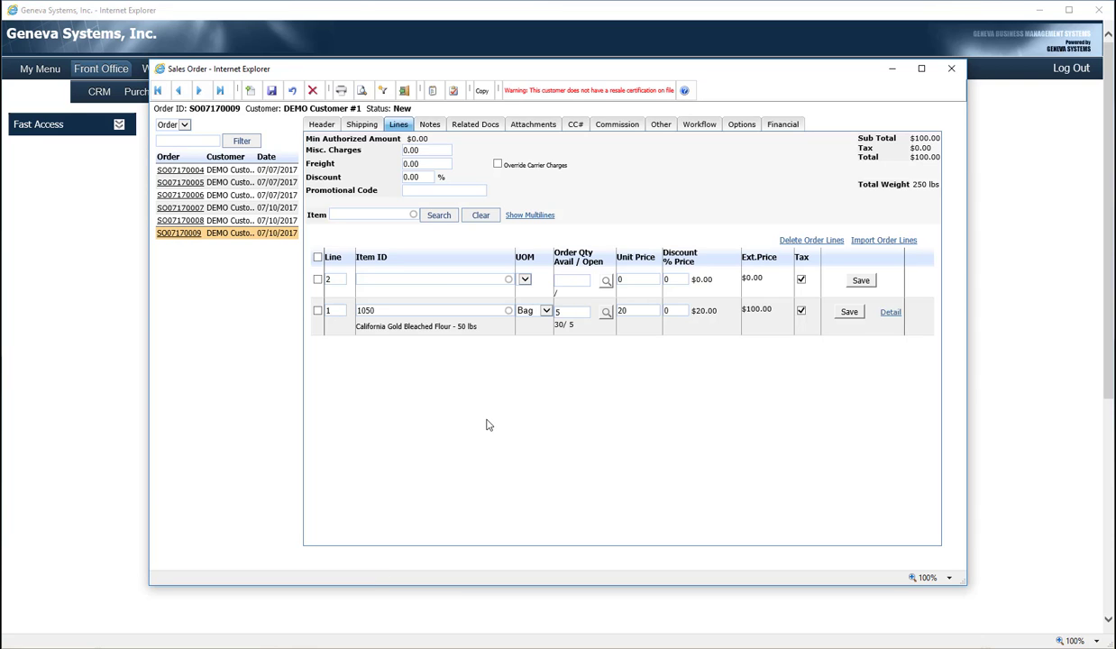
- Try the Pallet unit of measure on line 1 and return it to Bag
{"action": "left_click", "coordinate": [545, 312]}
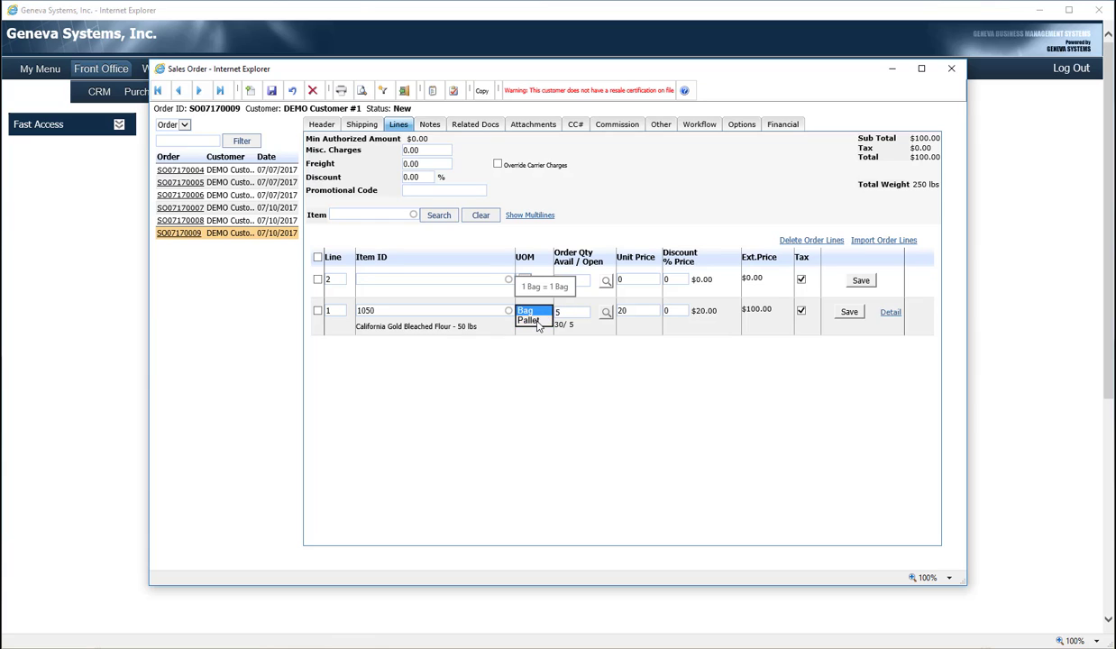
{"action": "left_click", "coordinate": [534, 321]}
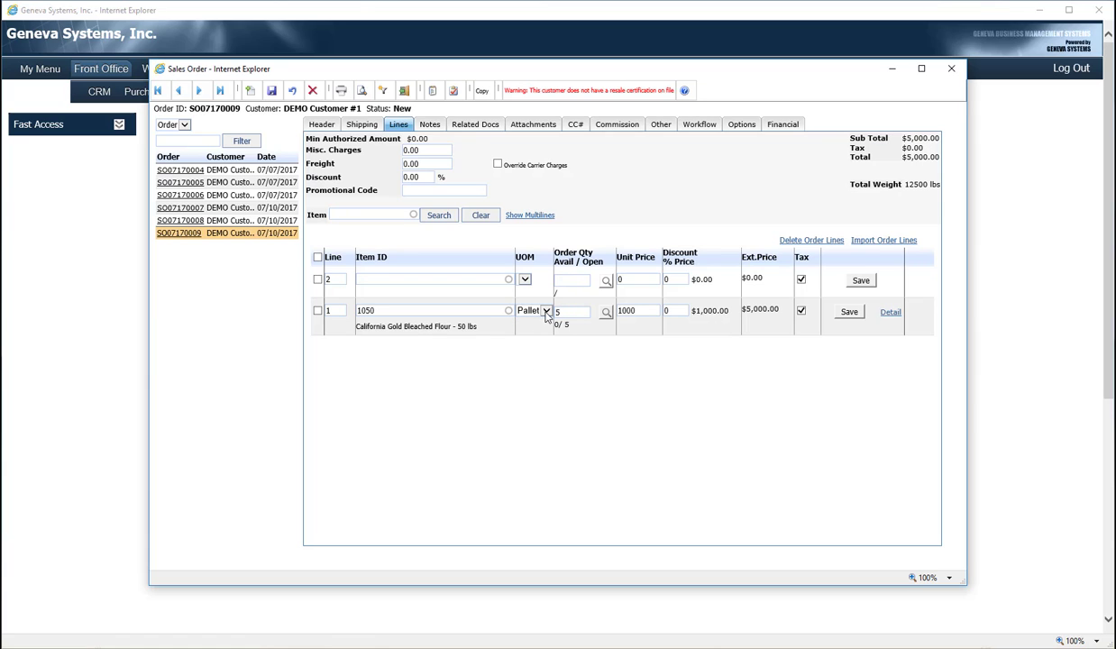
{"action": "left_click", "coordinate": [544, 312]}
{"action": "left_click", "coordinate": [527, 300]}
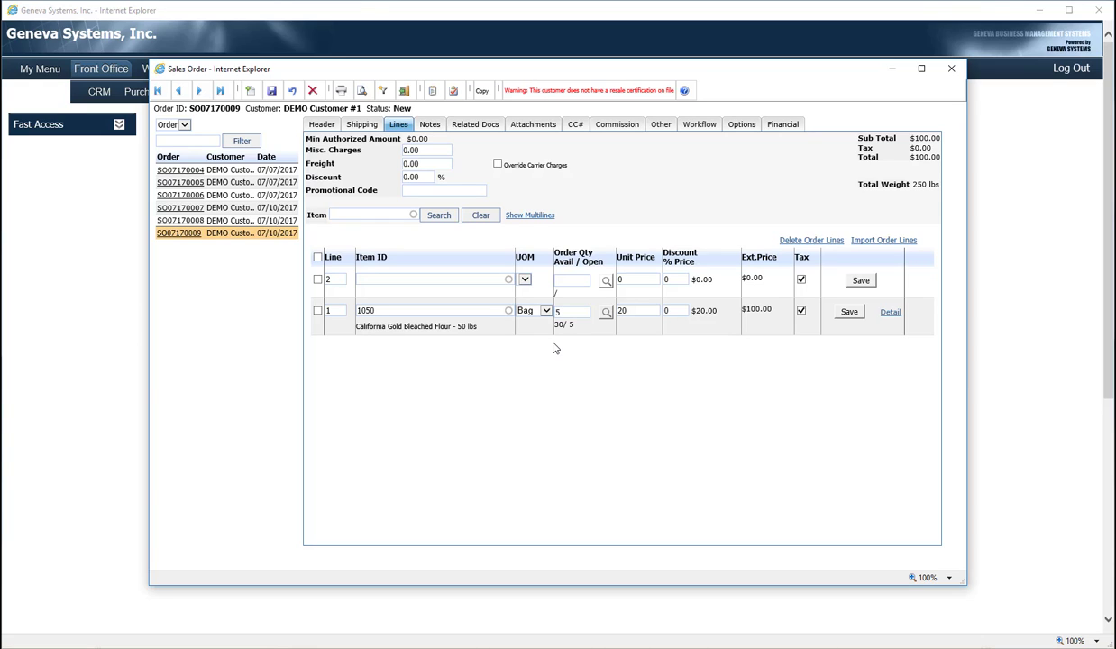
- Examine item 1050's available quantity by warehouse location and close the availability window
{"action": "double_click", "coordinate": [558, 325]}
{"action": "left_click", "coordinate": [606, 312]}
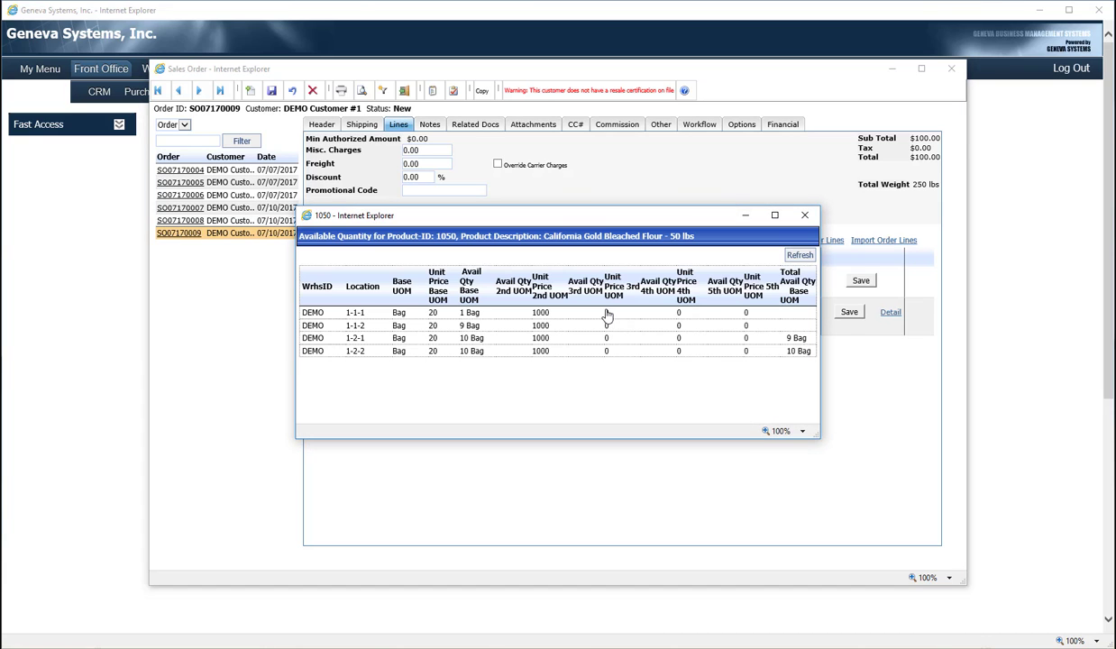
{"action": "left_click_drag", "start_coordinate": [560, 217], "coordinate": [490, 359]}
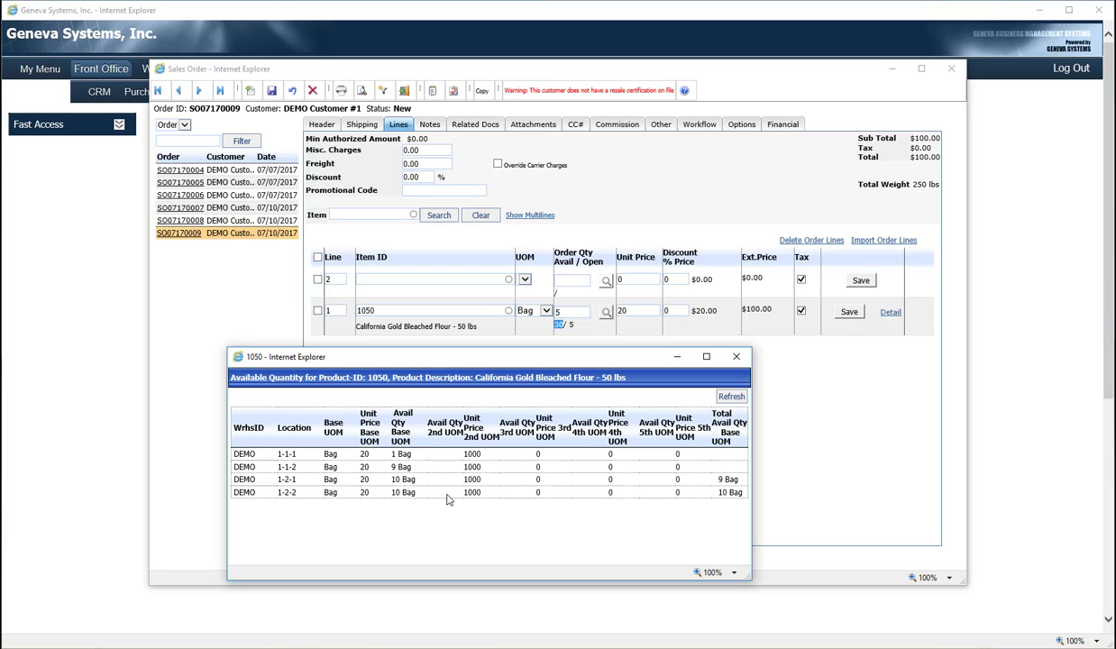
{"action": "left_click", "coordinate": [737, 358]}
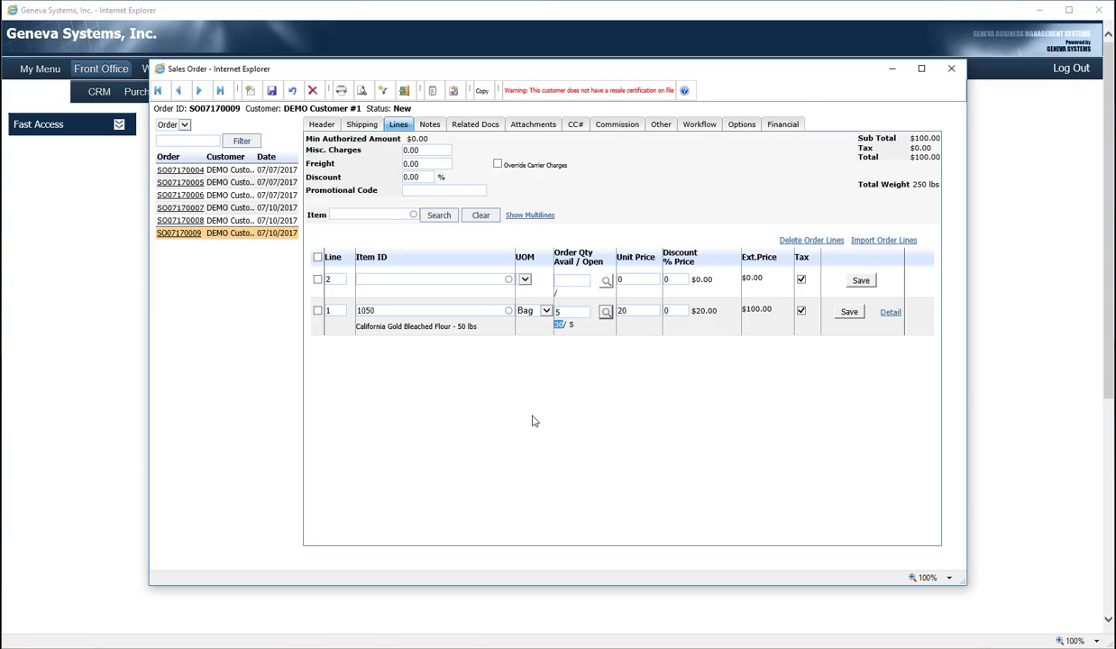
- Find products in the flour category through the multiline entry and add item 1055, Mighty Valley Flour - 50 lbs, with a quantity of 5
{"action": "left_click", "coordinate": [526, 216]}
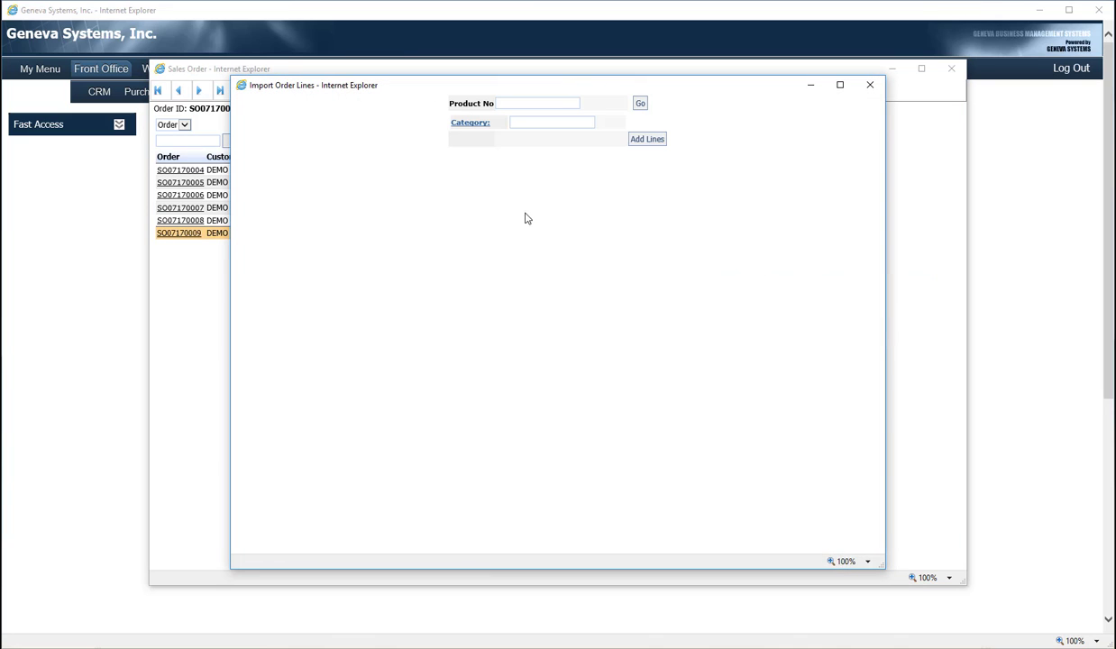
{"action": "left_click", "coordinate": [528, 123]}
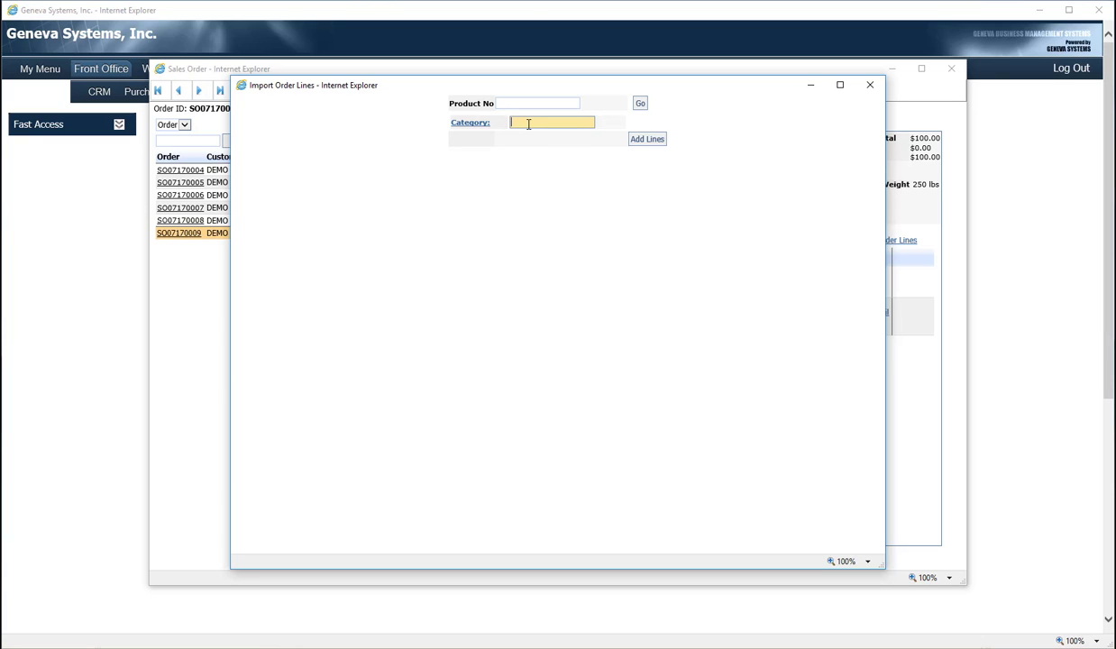
{"action": "type", "text": "flour"}
{"action": "key", "text": "Return"}
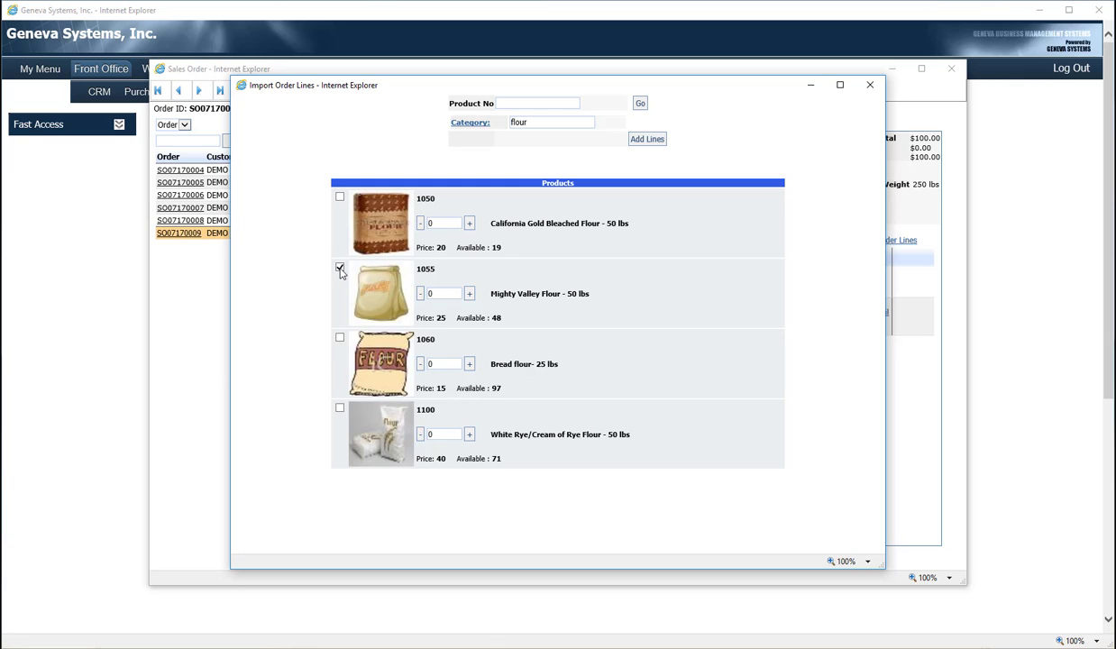
{"action": "left_click", "coordinate": [441, 293]}
{"action": "key", "text": "BackSpace"}
{"action": "type", "text": "5"}
{"action": "left_click", "coordinate": [647, 141]}
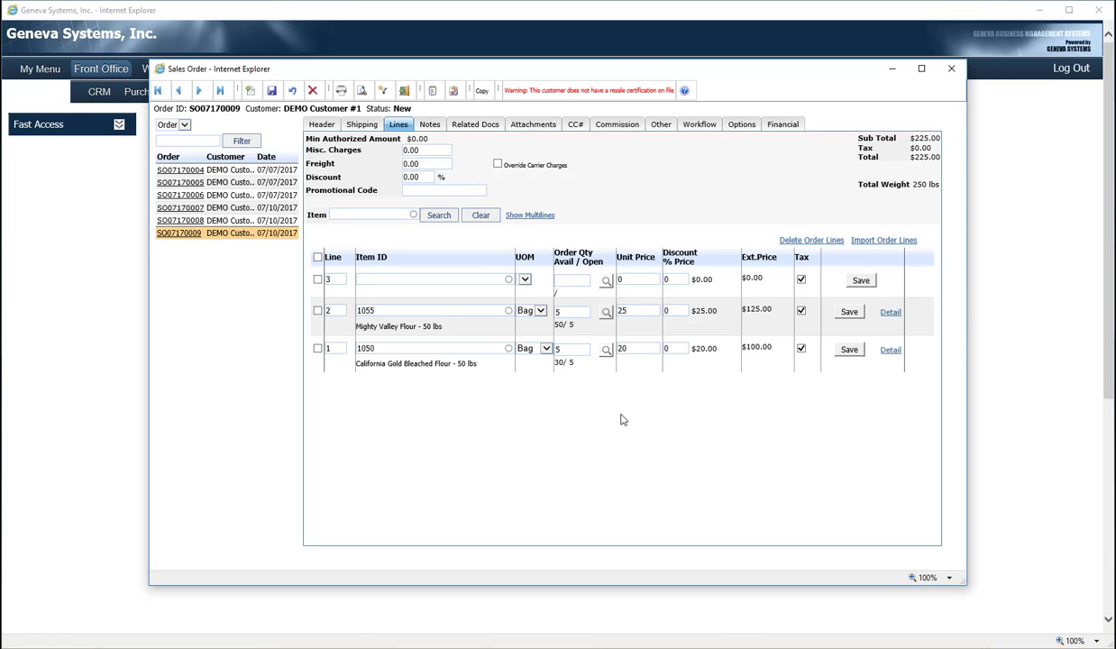
- Import additional order lines from the Sale Order Lines Excel file, validating it before the upload
{"action": "left_click", "coordinate": [872, 242]}
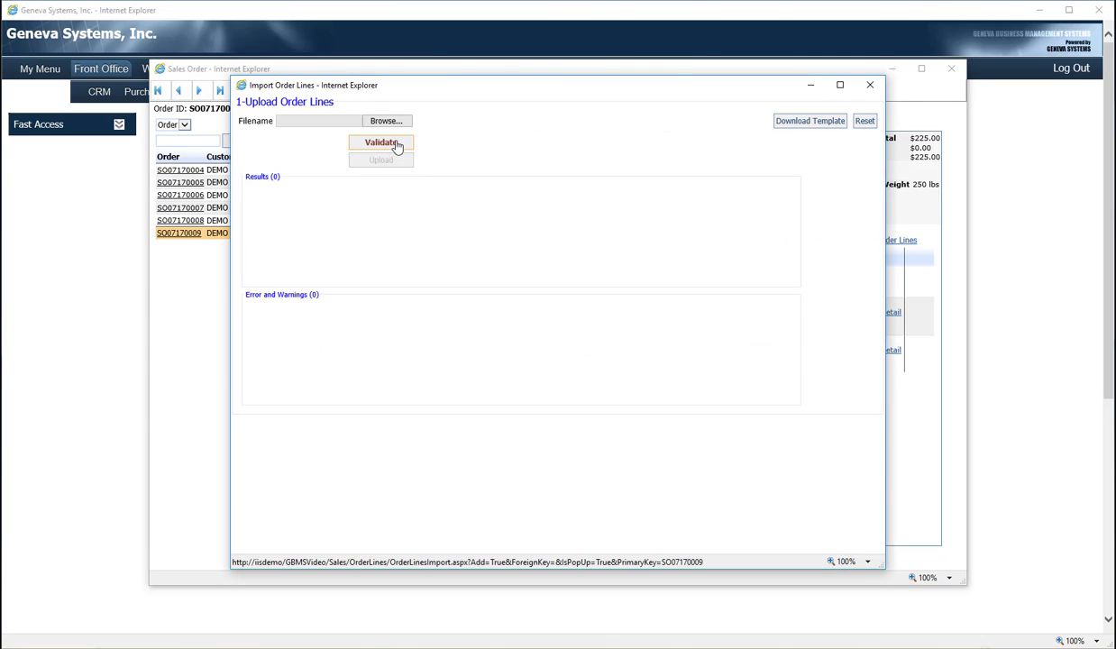
{"action": "left_click", "coordinate": [388, 122]}
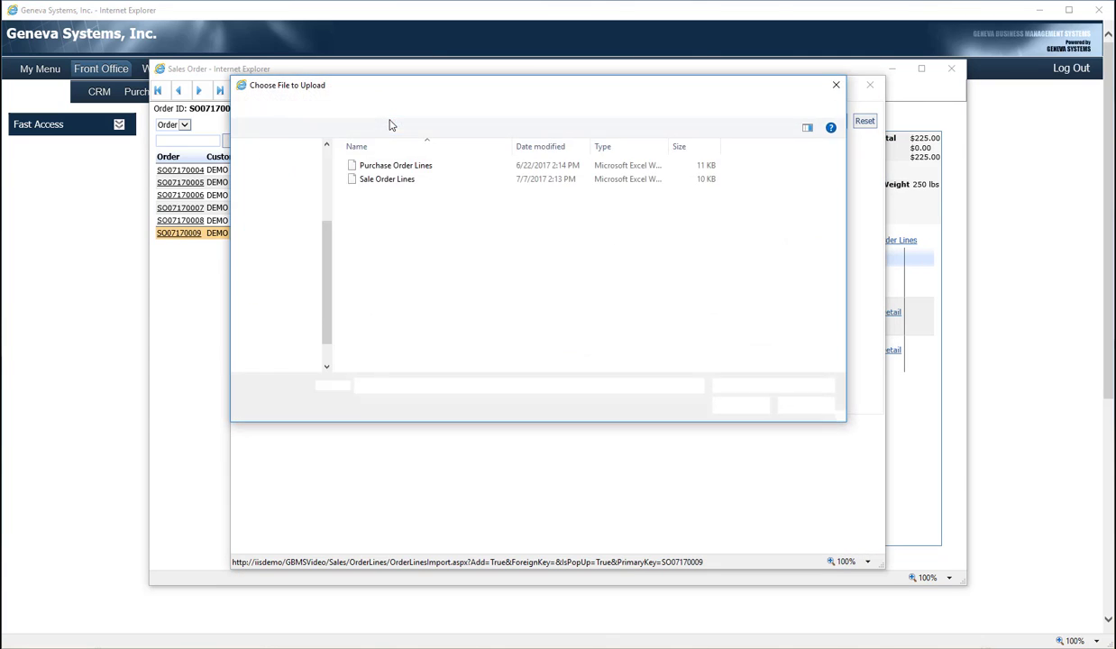
{"action": "double_click", "coordinate": [386, 180]}
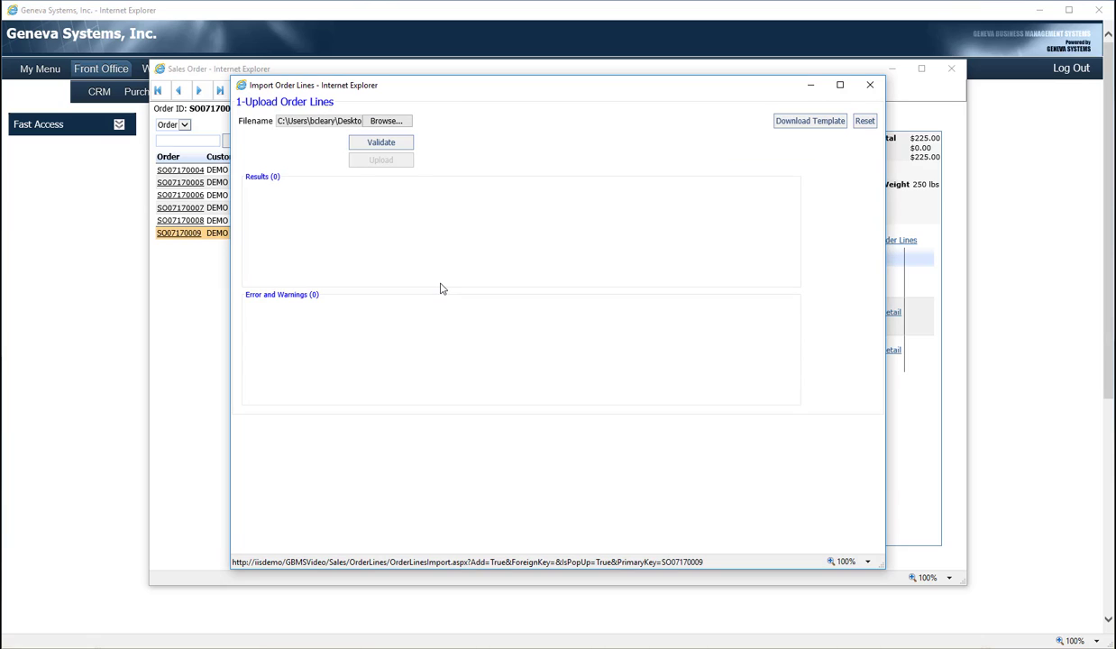
{"action": "left_click", "coordinate": [396, 148]}
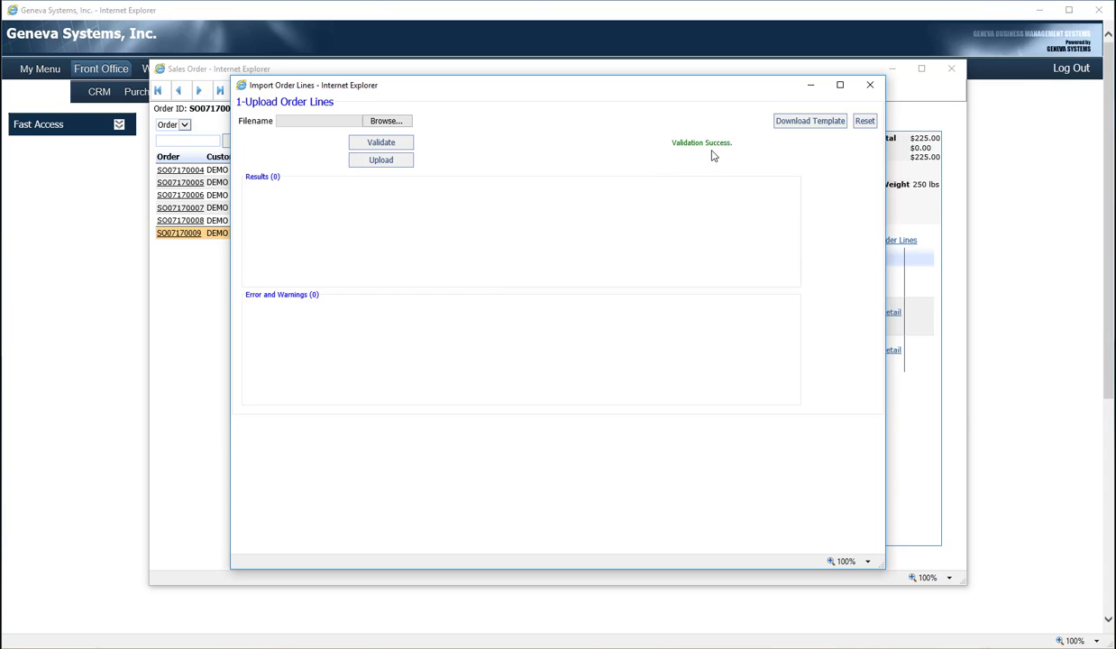
{"action": "left_click", "coordinate": [383, 164]}
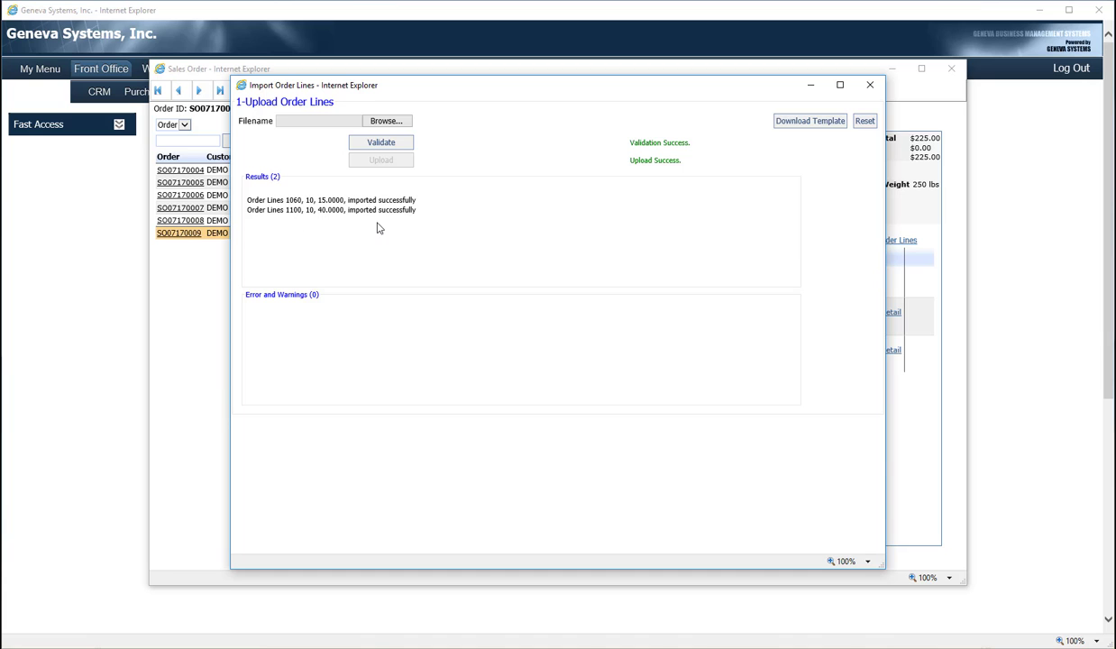
- Close the order line import window, submit the sales order and approve it
{"action": "left_click", "coordinate": [870, 87]}
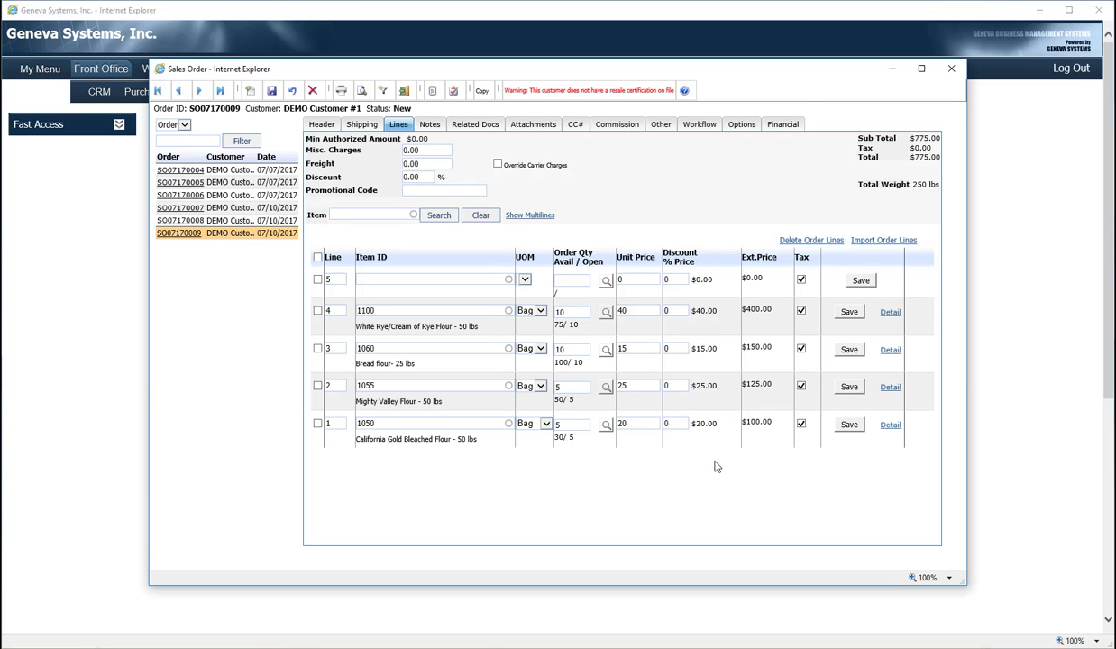
{"action": "left_click", "coordinate": [742, 126]}
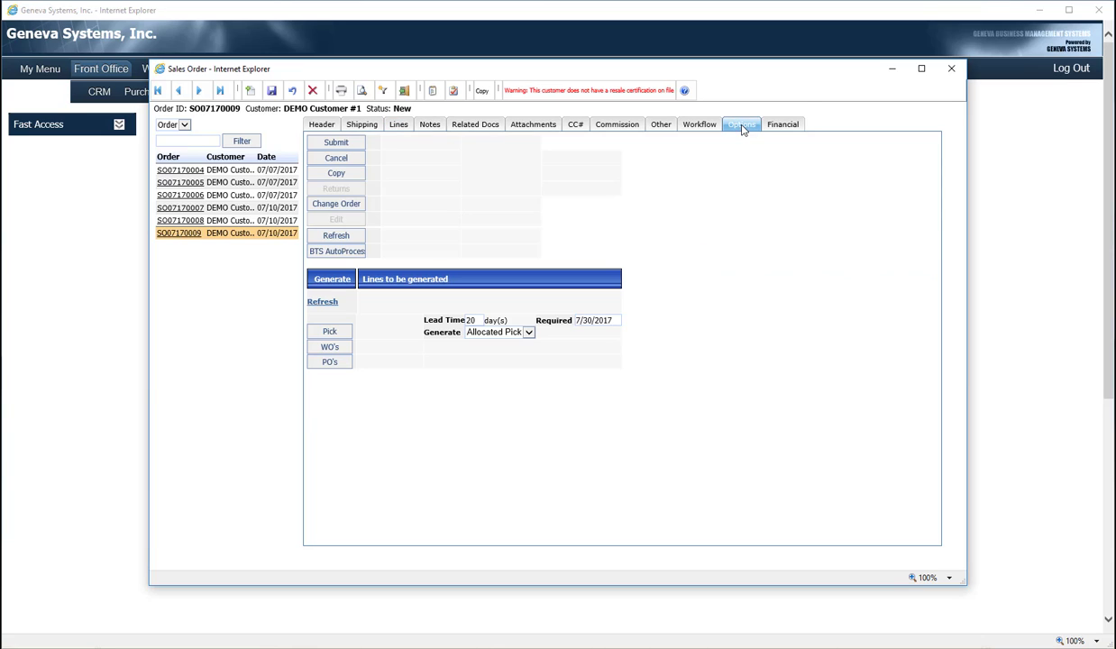
{"action": "left_click", "coordinate": [347, 145]}
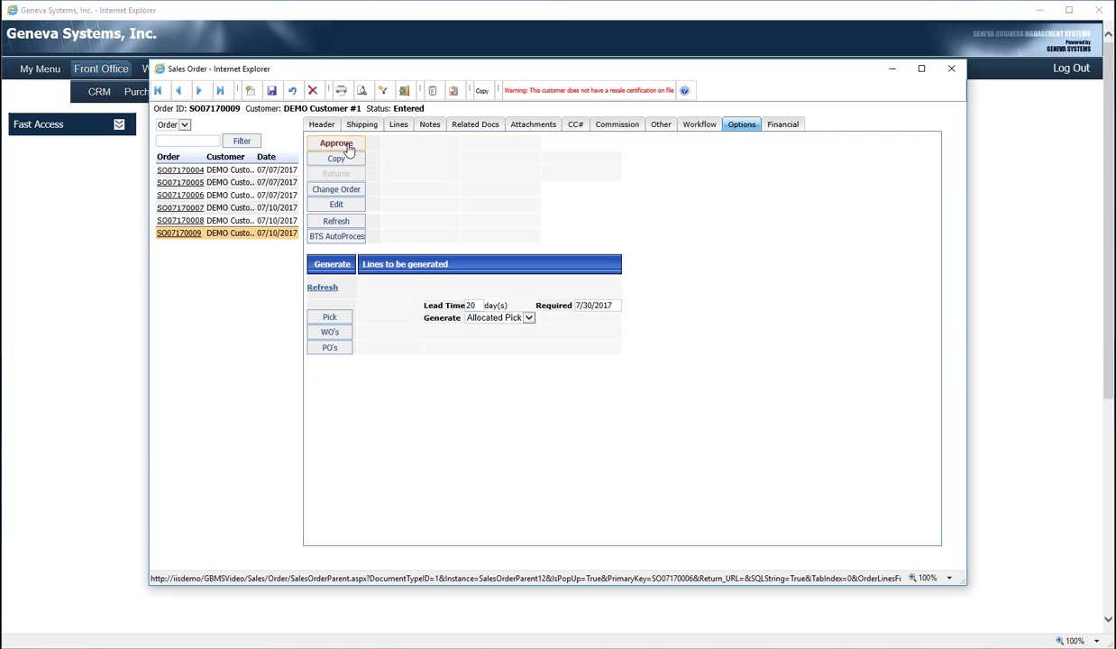
{"action": "left_click", "coordinate": [335, 144]}
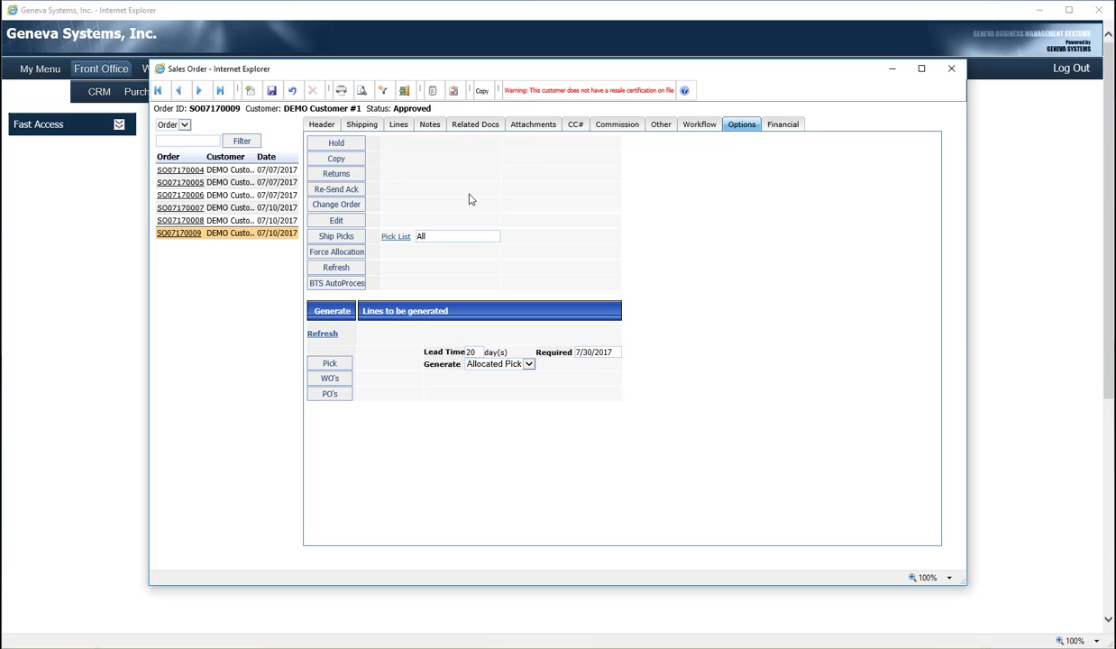
- Preview the Sales Order (SSRS) report for the approved order as a PDF and close the preview
{"action": "left_click", "coordinate": [363, 92]}
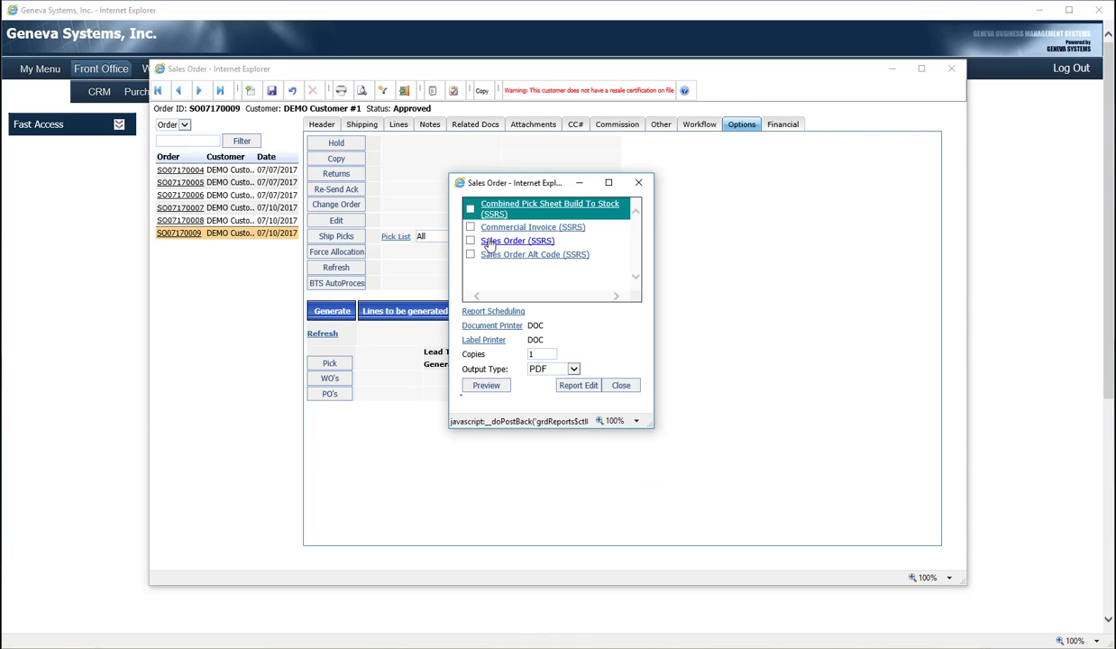
{"action": "left_click", "coordinate": [490, 243]}
{"action": "left_click", "coordinate": [488, 386]}
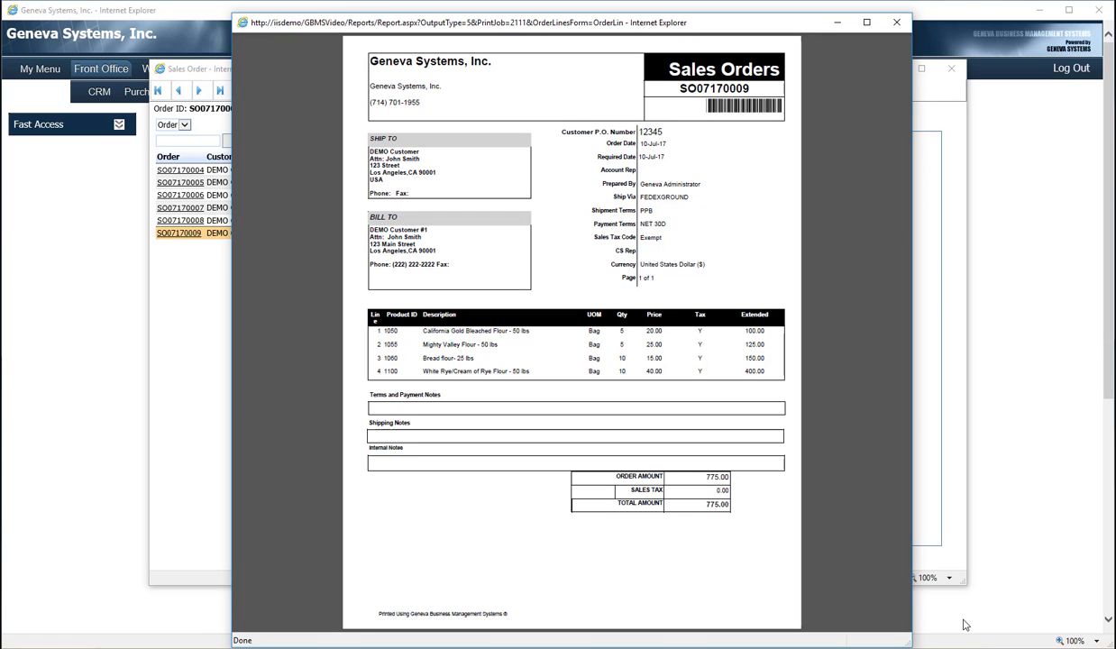
{"action": "left_click", "coordinate": [895, 23]}
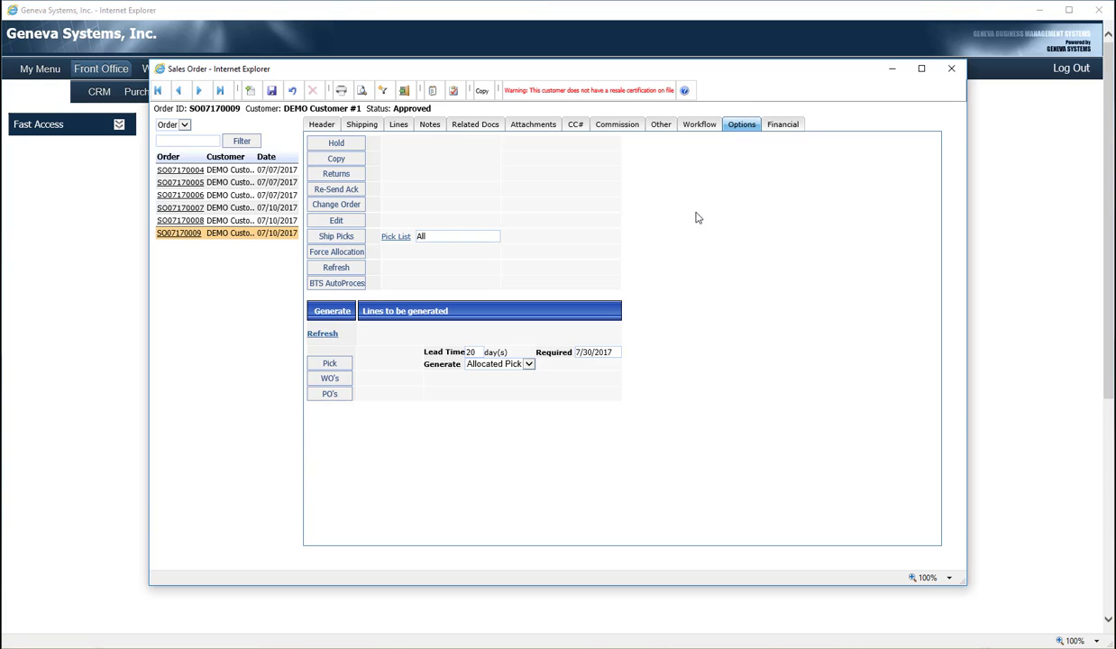
- Examine the item lines of the pick list related to the order, close it and return to the order's options
{"action": "left_click", "coordinate": [483, 130]}
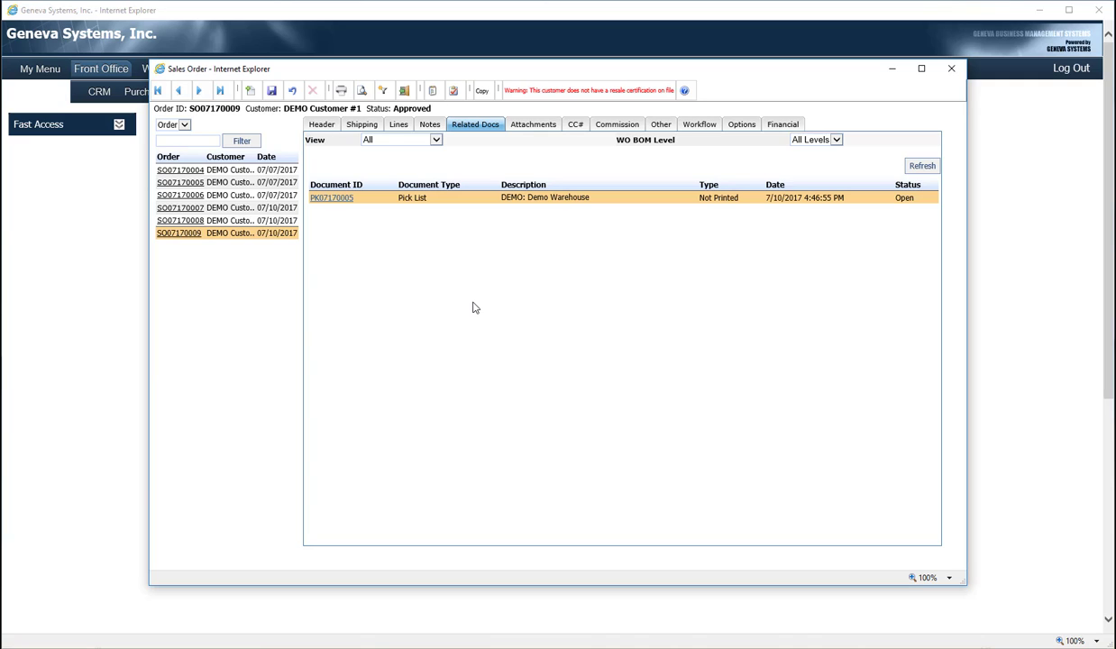
{"action": "left_click", "coordinate": [329, 197]}
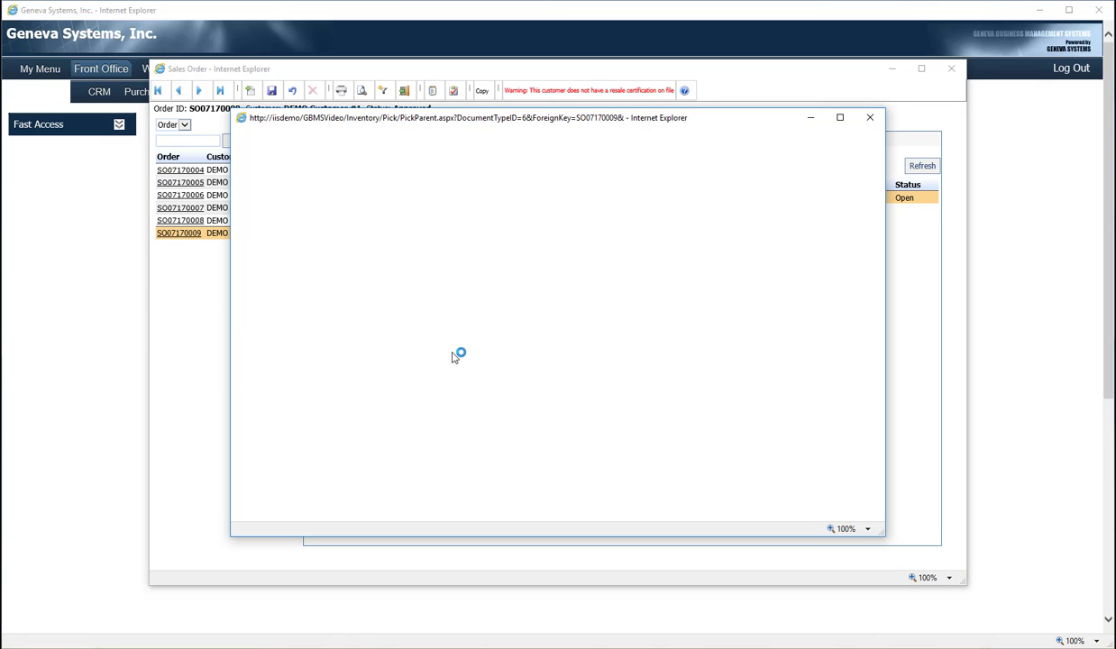
{"action": "left_click", "coordinate": [403, 182]}
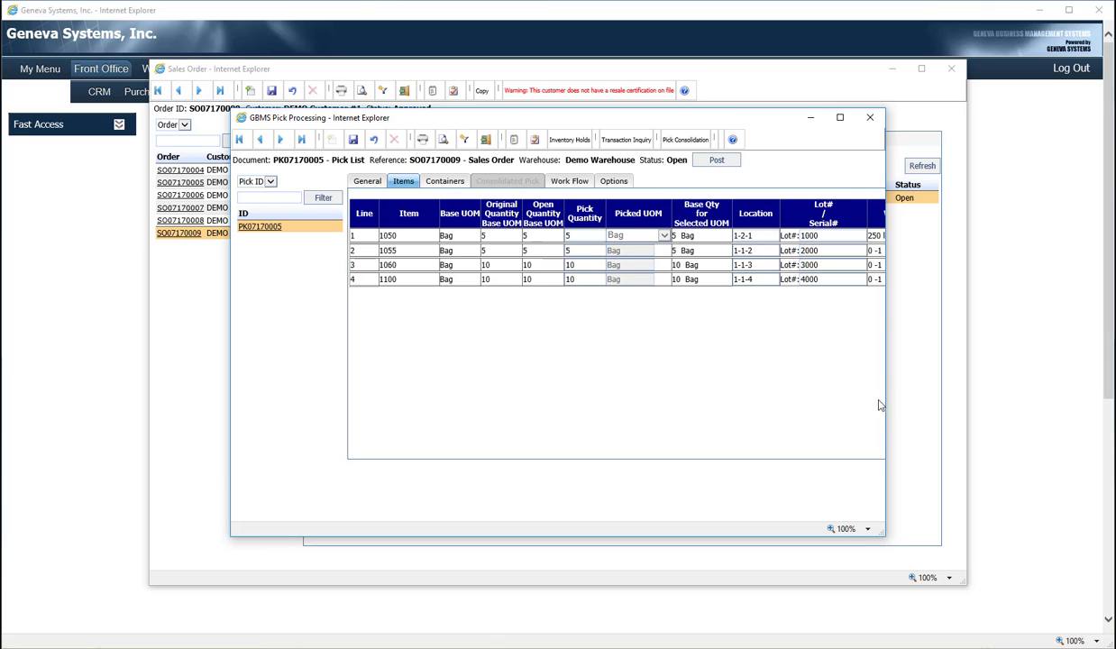
{"action": "left_click_drag", "start_coordinate": [885, 404], "coordinate": [1040, 404]}
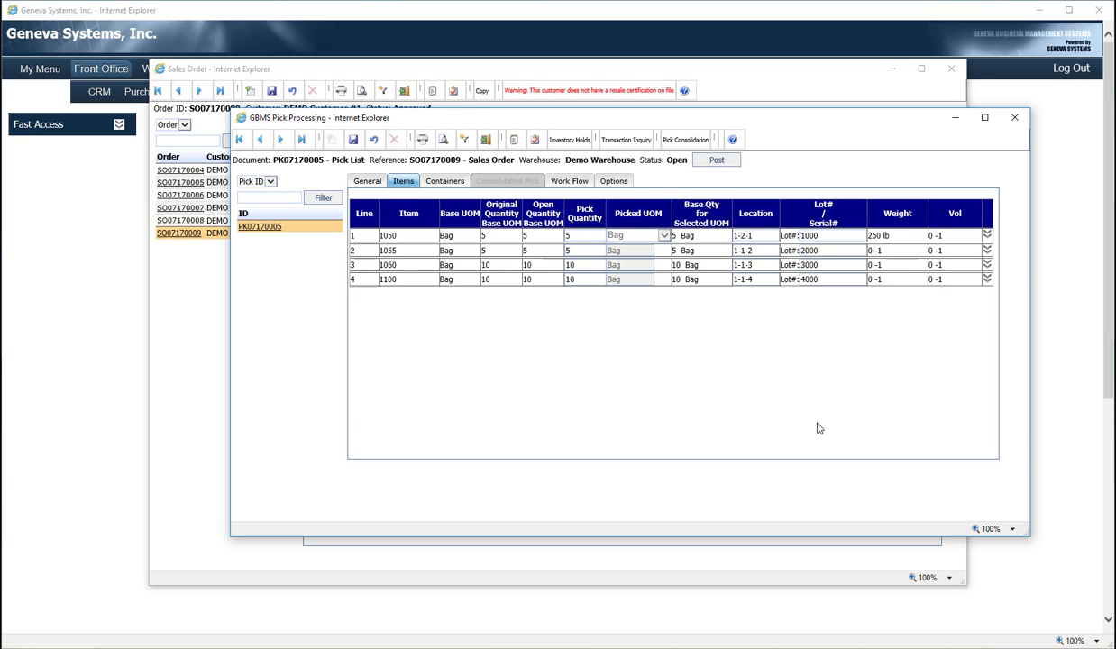
{"action": "left_click", "coordinate": [1014, 120]}
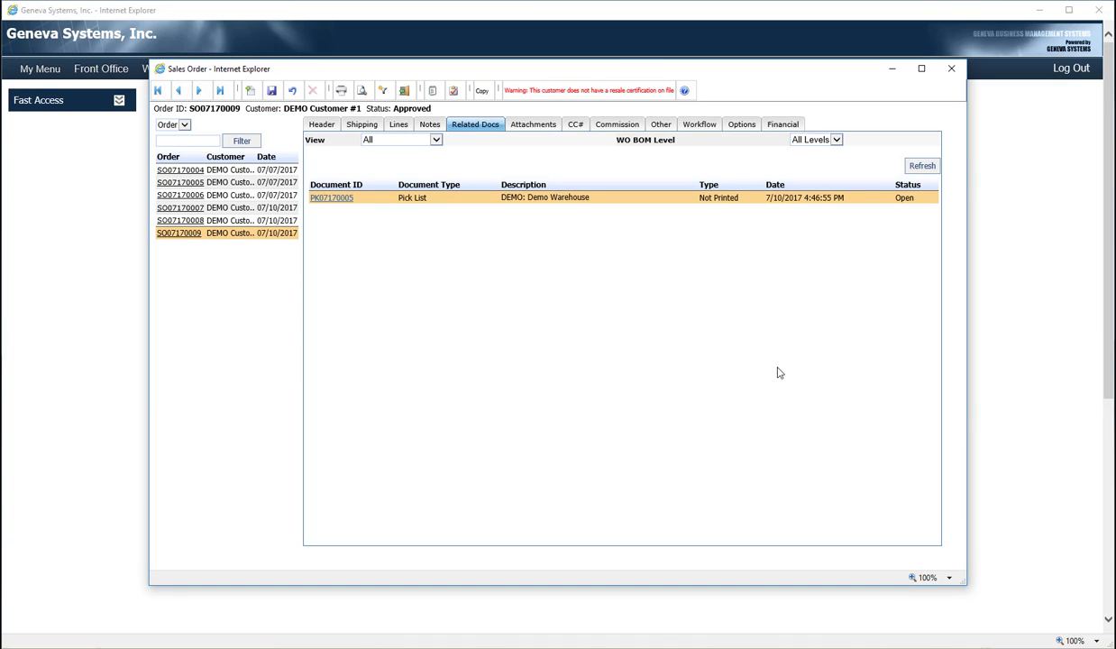
{"action": "left_click", "coordinate": [741, 125]}
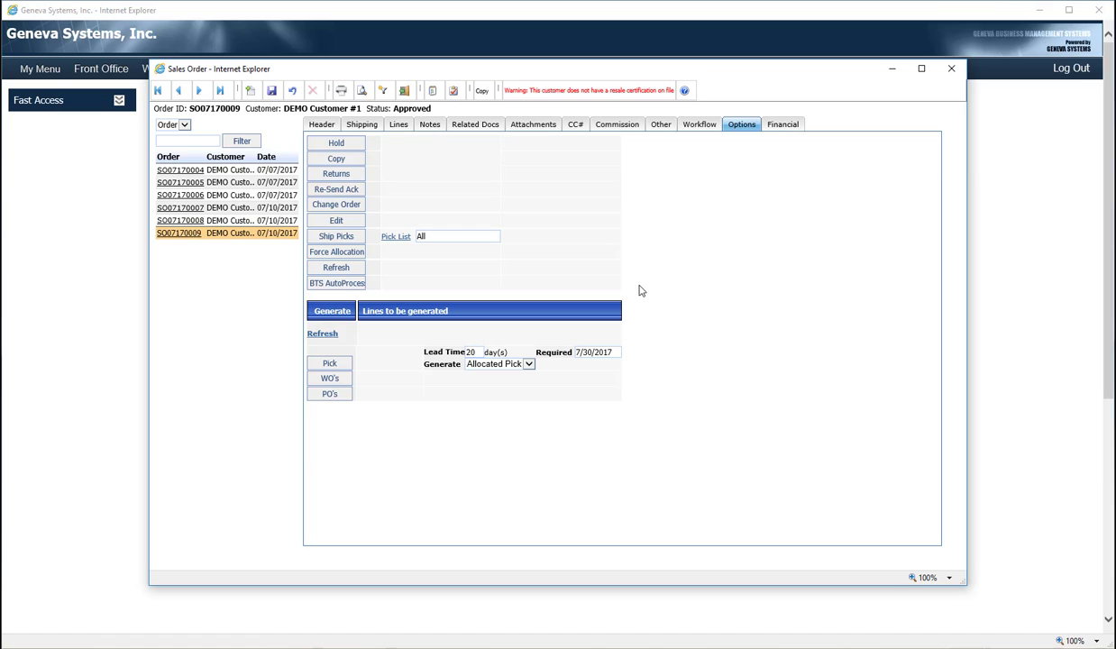